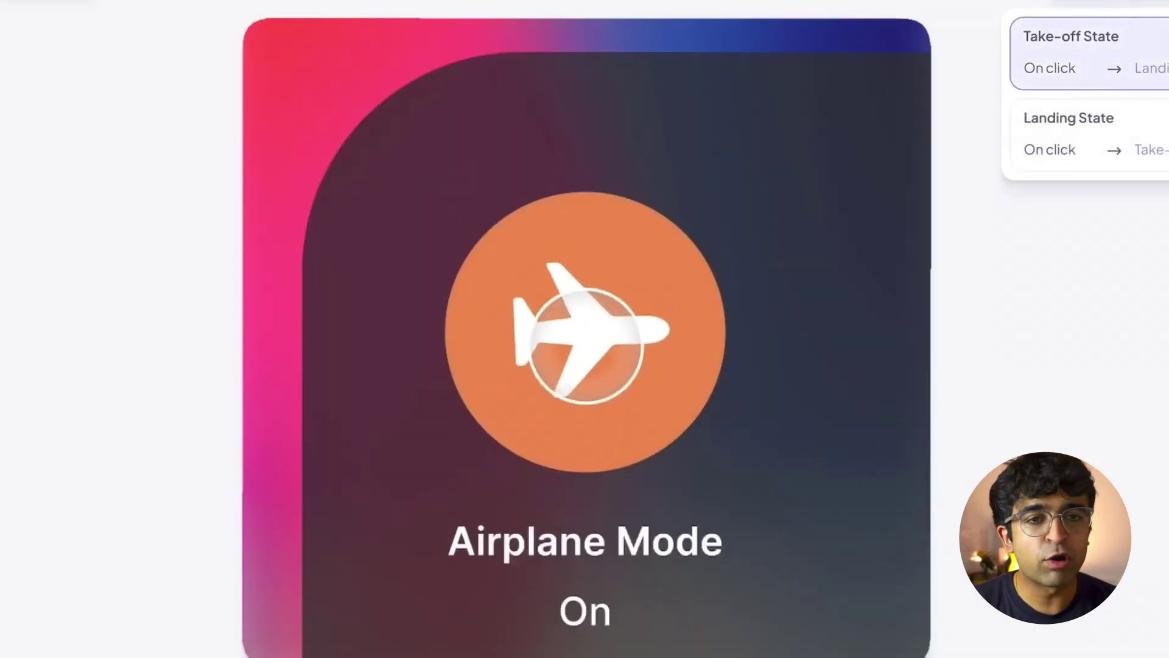
- Toggle the Airplane Mode demo animation in Lottie Lab to its off state
left_click(584, 344)
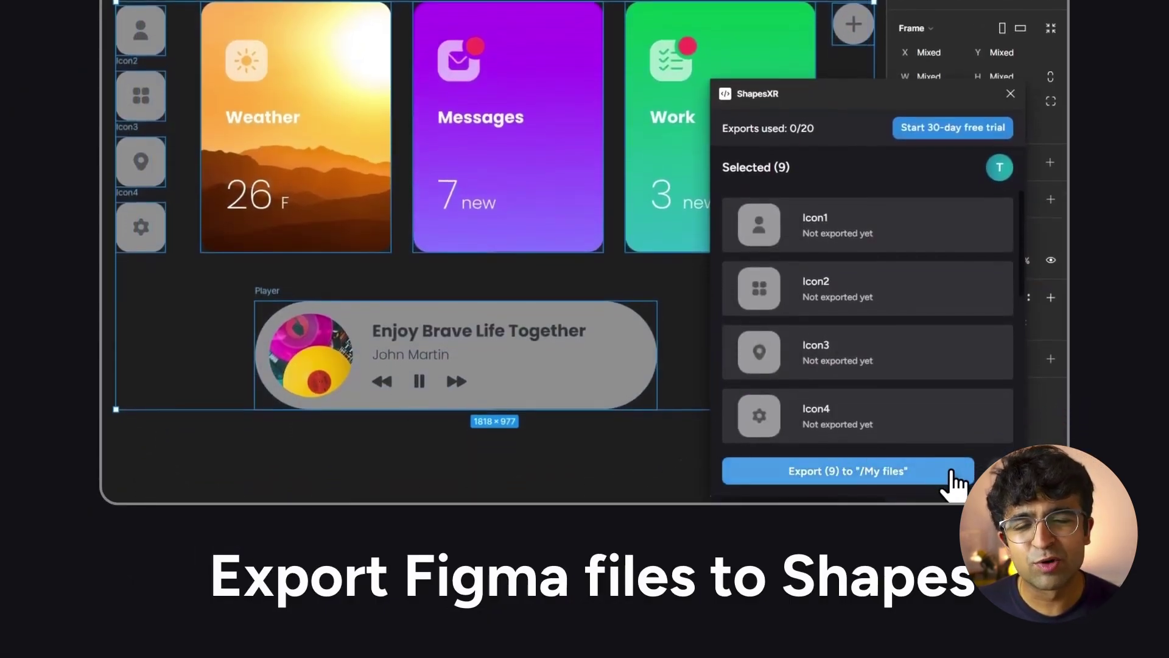
- Export the nine selected Figma layers to "/My files" in ShapesXR
left_click(956, 477)
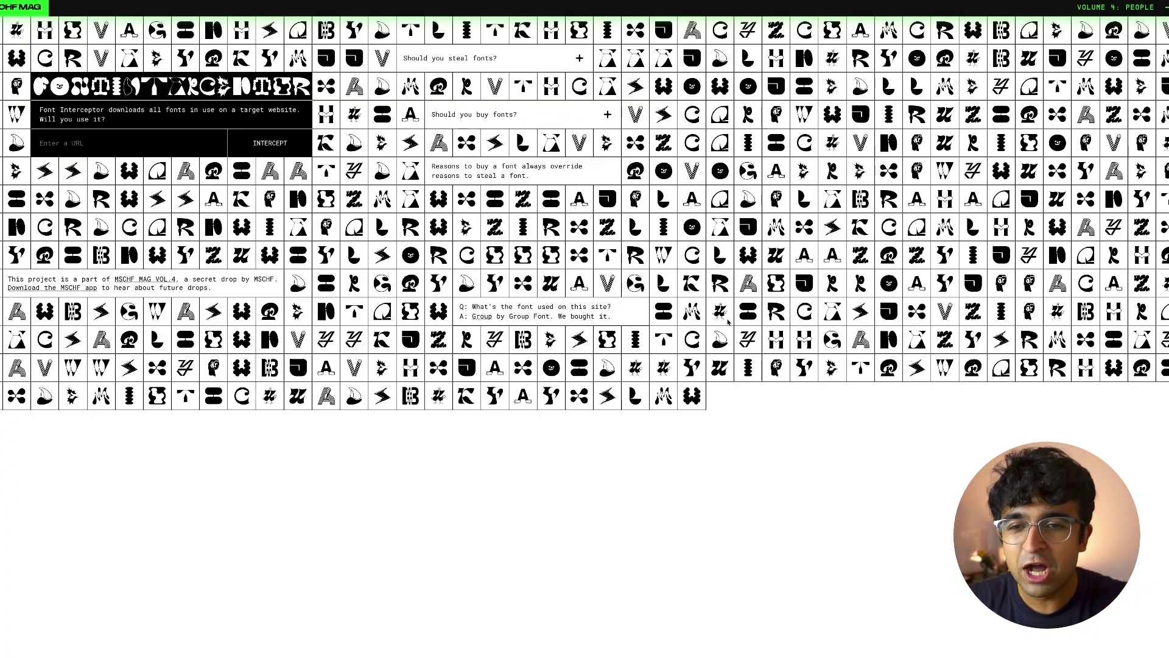
- Enter twitter.com as the target website URL in Font Interceptor
type("twitt")
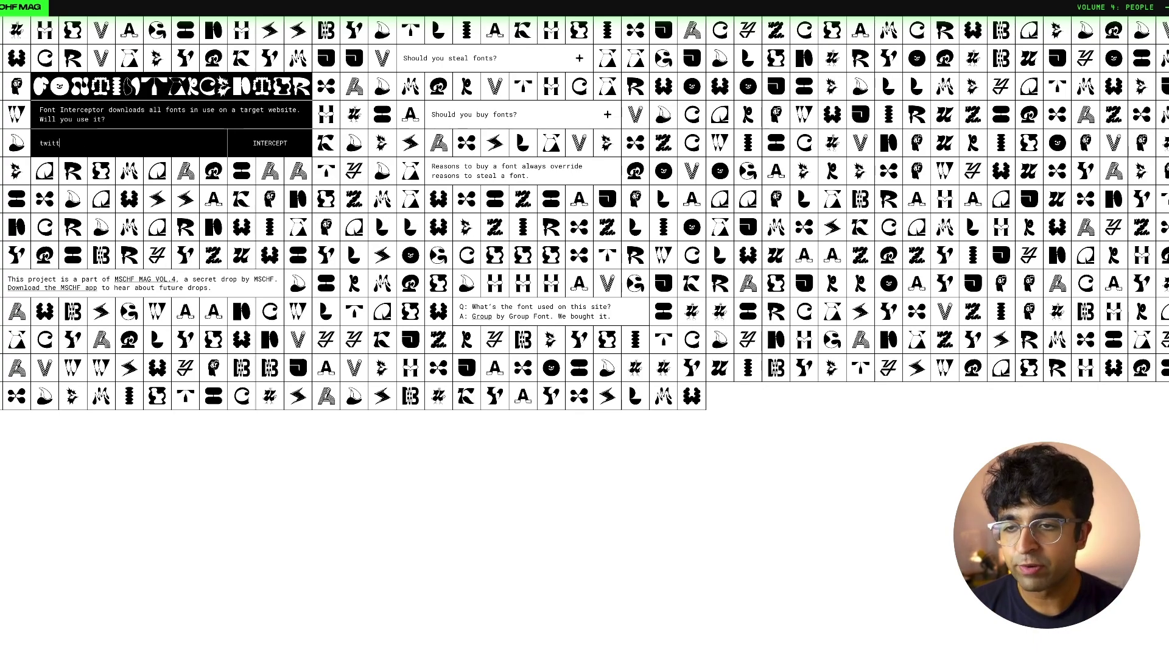
type("er.com")
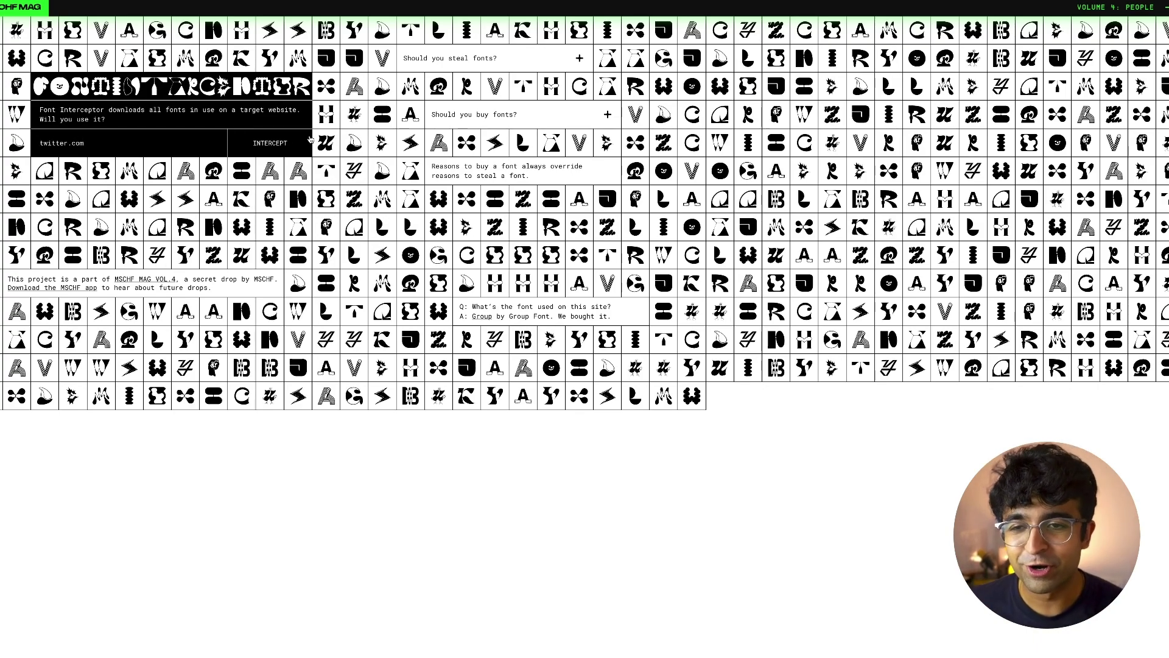
- Run the font interception on twitter.com and get the three captured fonts with Download links
left_click(280, 151)
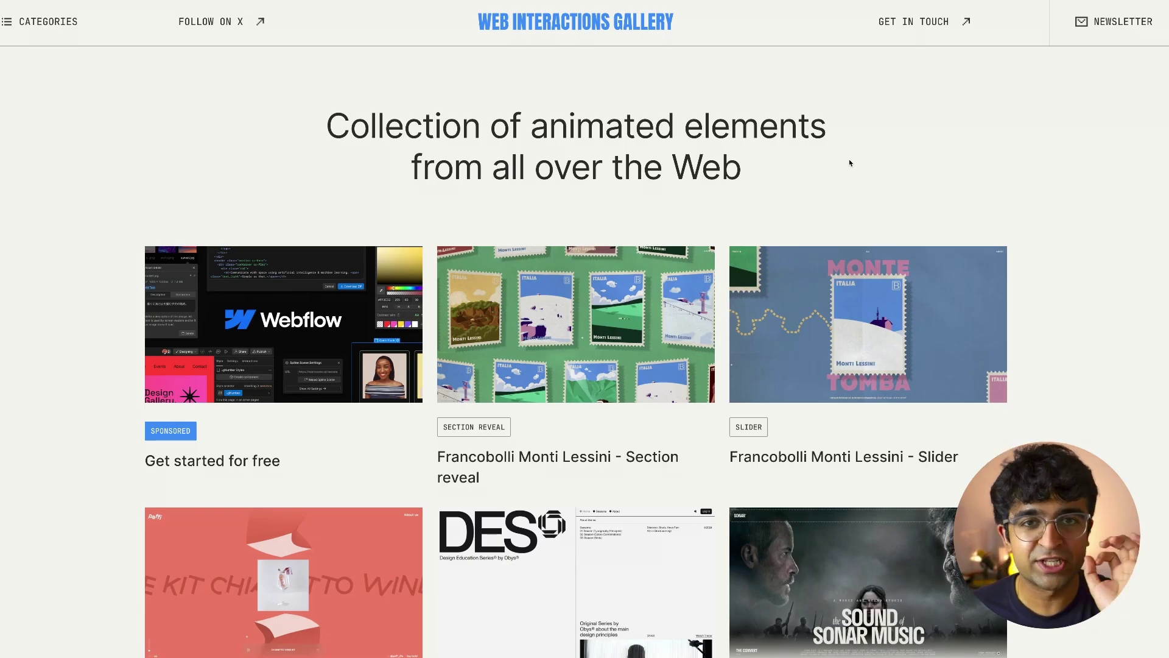
scroll(416, 280, "down", 6)
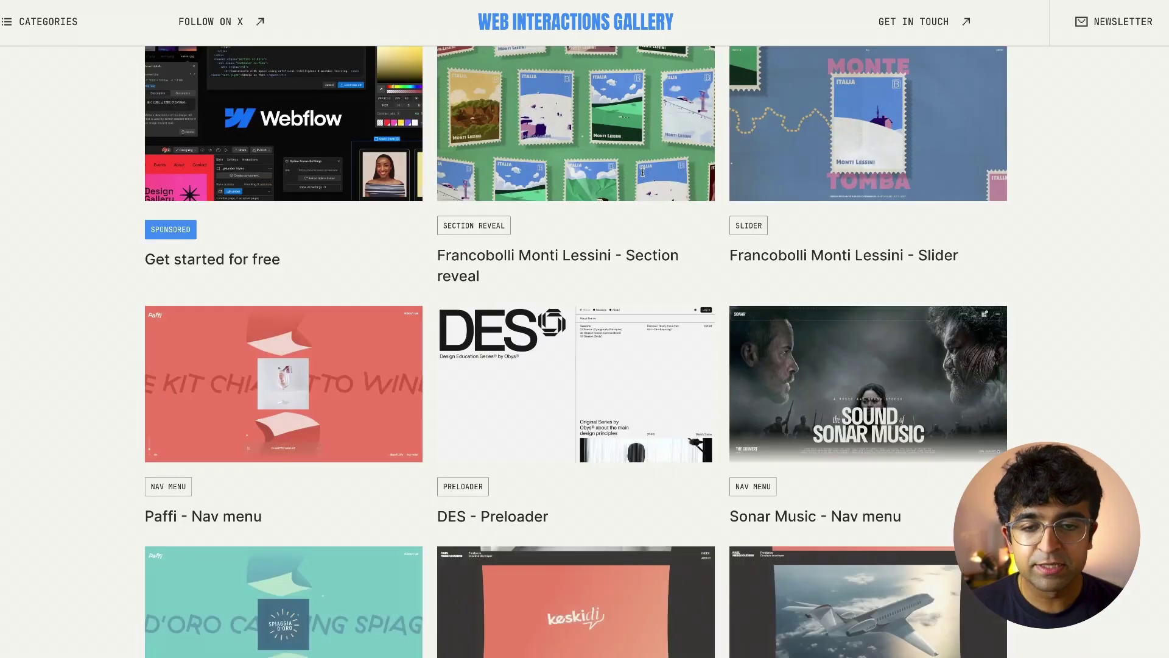
scroll(416, 280, "down", 6)
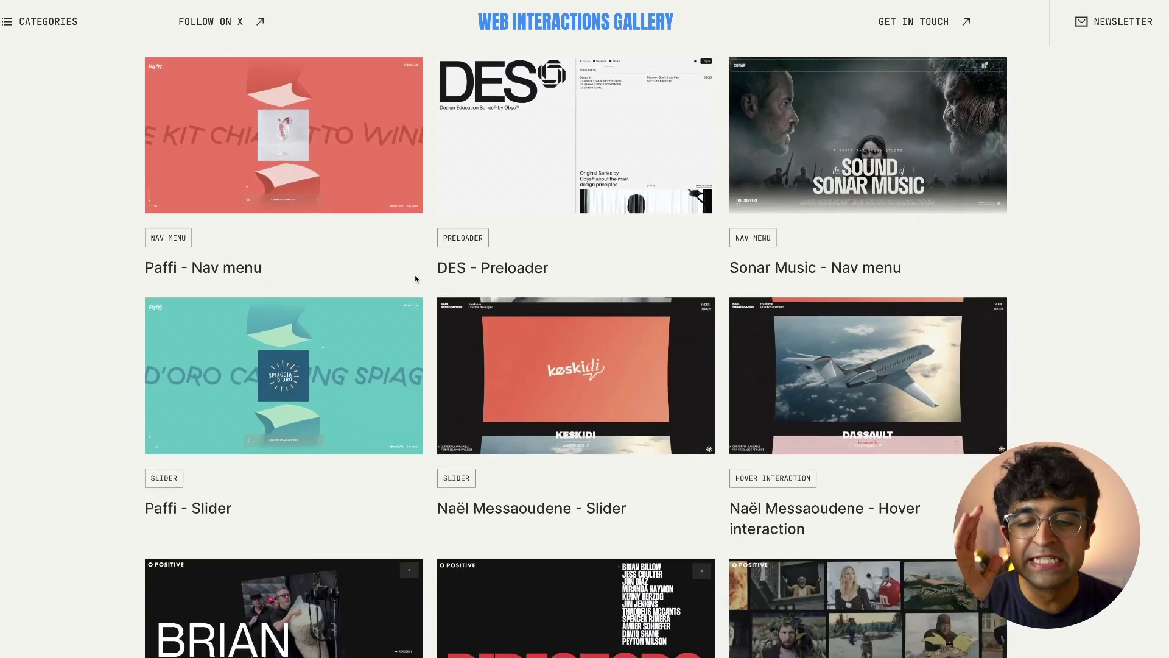
scroll(415, 276, "down", 2)
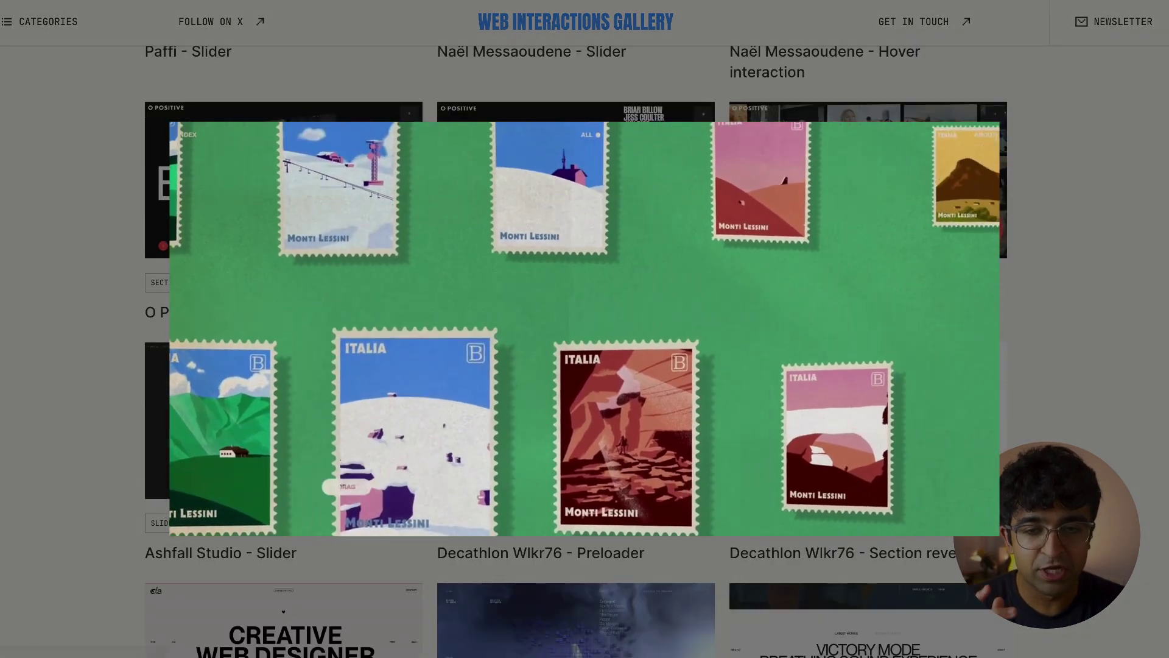
scroll(415, 276, "down", 4)
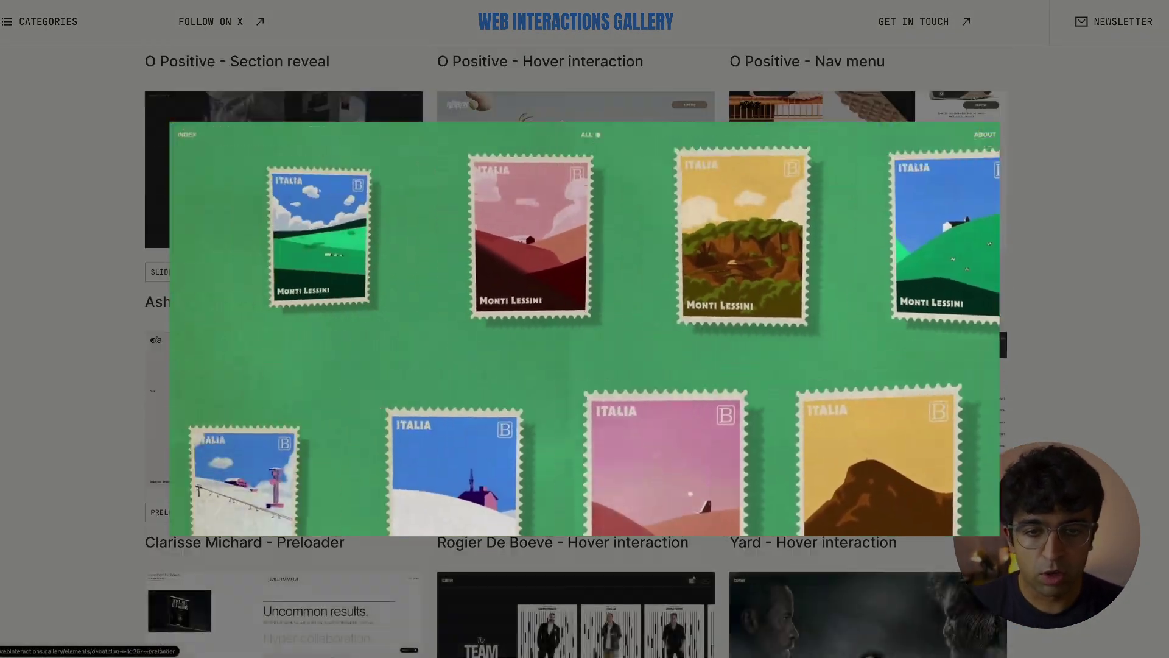
scroll(415, 276, "down", 3)
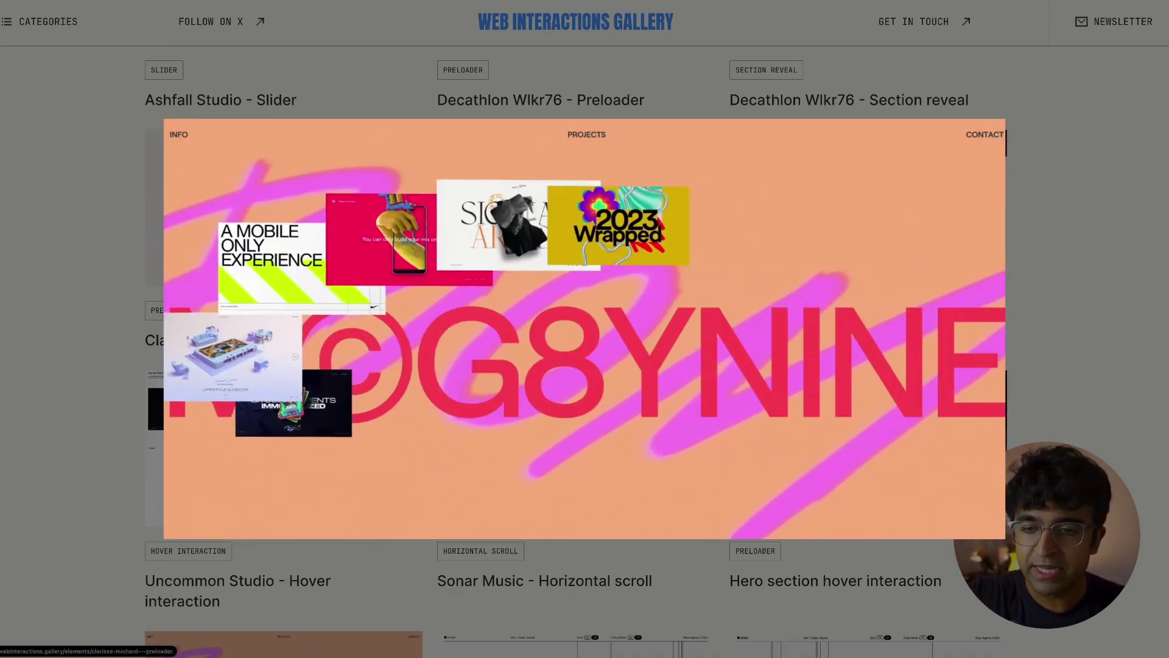
mouse_move(555, 436)
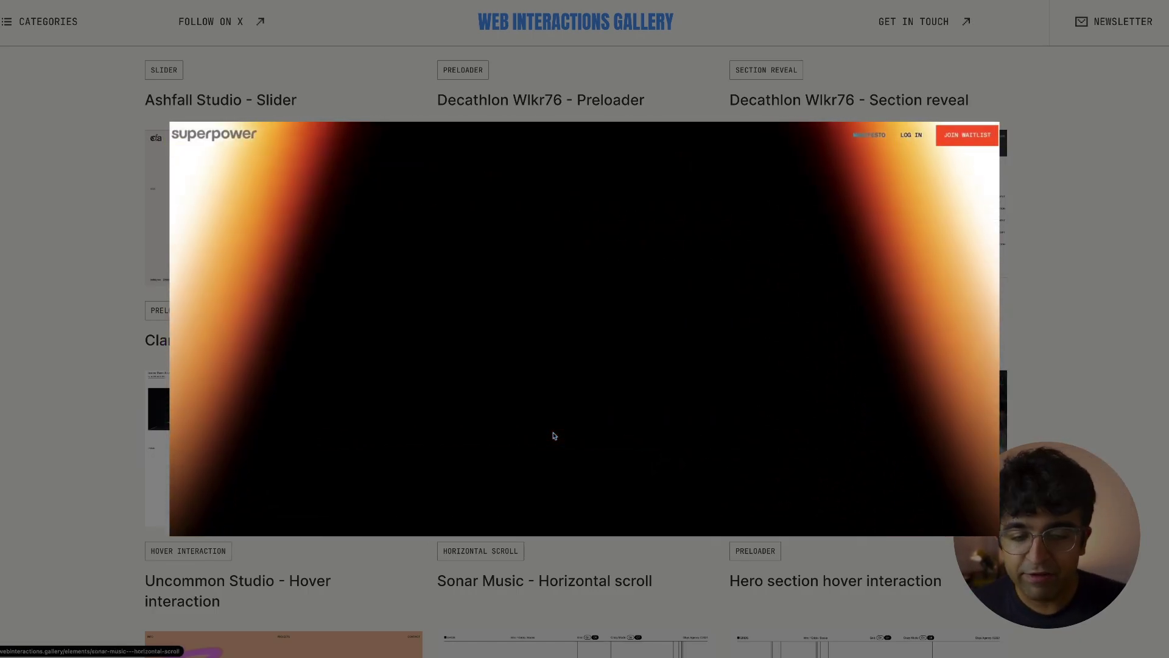
scroll(555, 436, "down", 1)
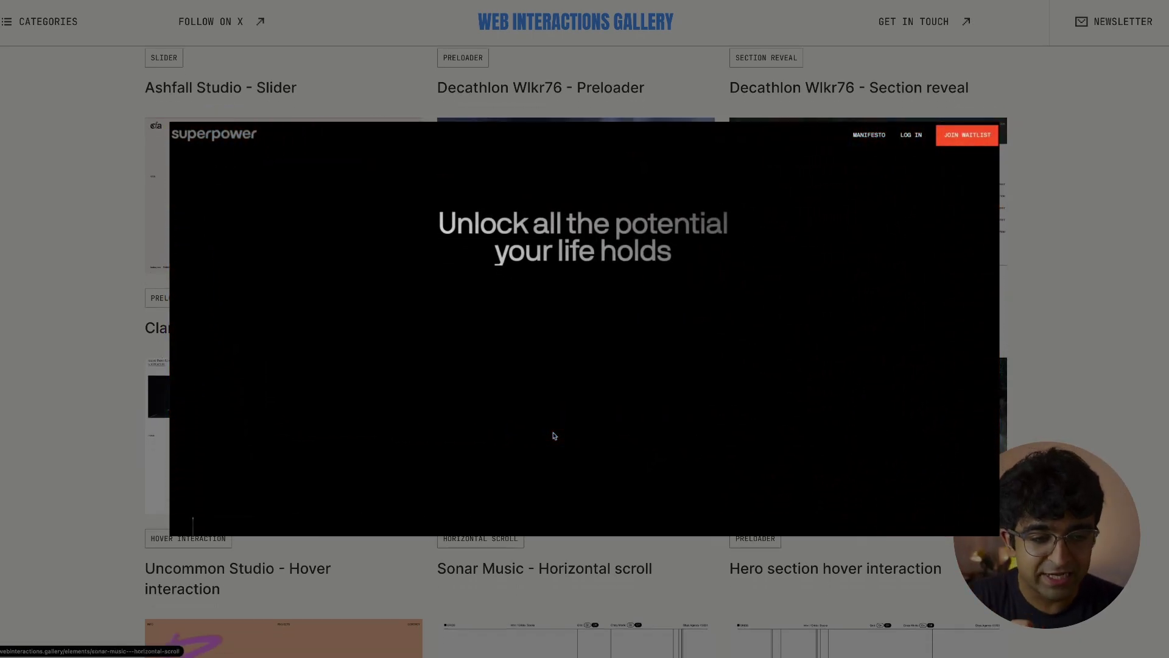
scroll(554, 436, "down", 1)
scroll(554, 436, "down", 2)
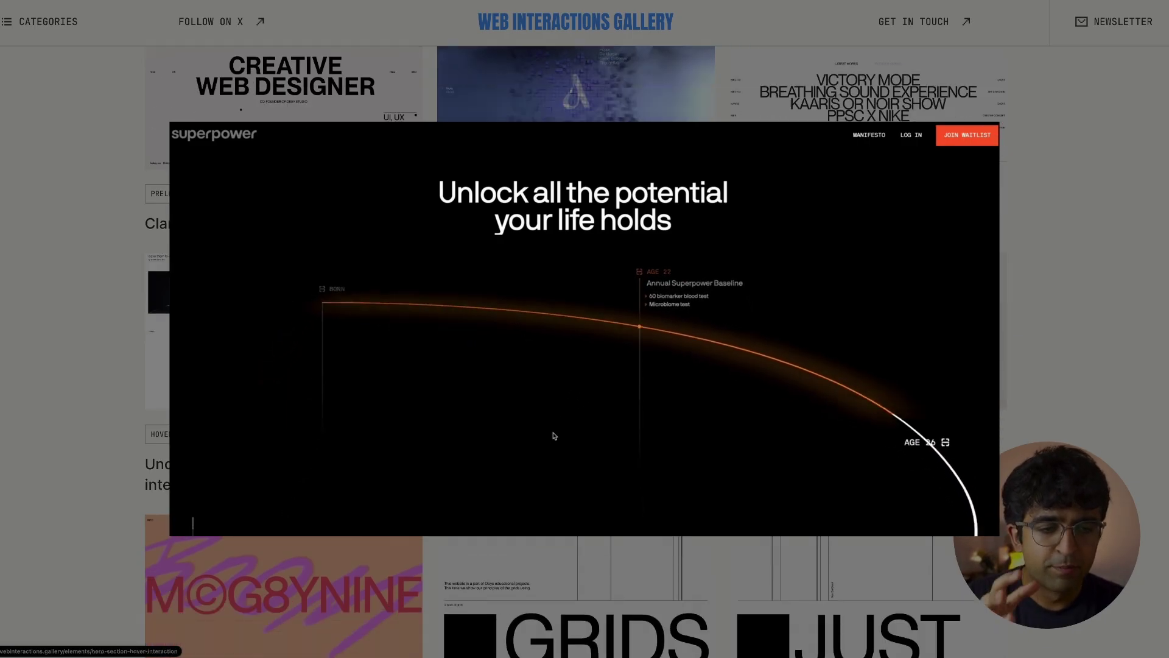
scroll(554, 436, "down", 5)
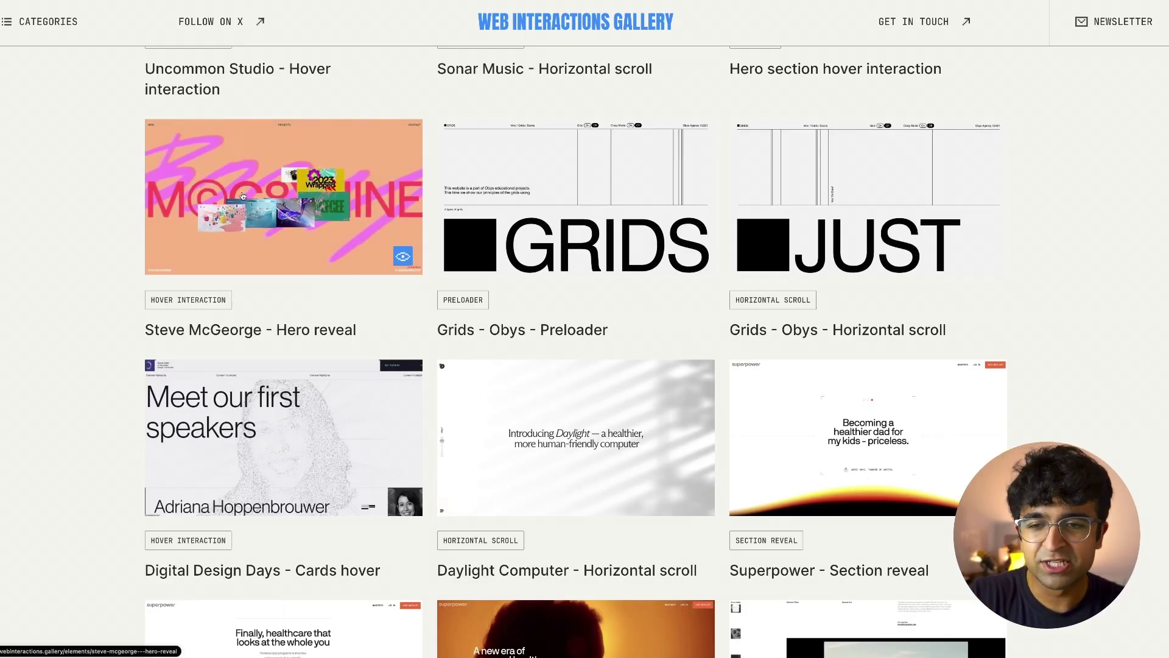
- Filter the interactions gallery to the 21 Slider examples and scroll through the results
left_click(37, 22)
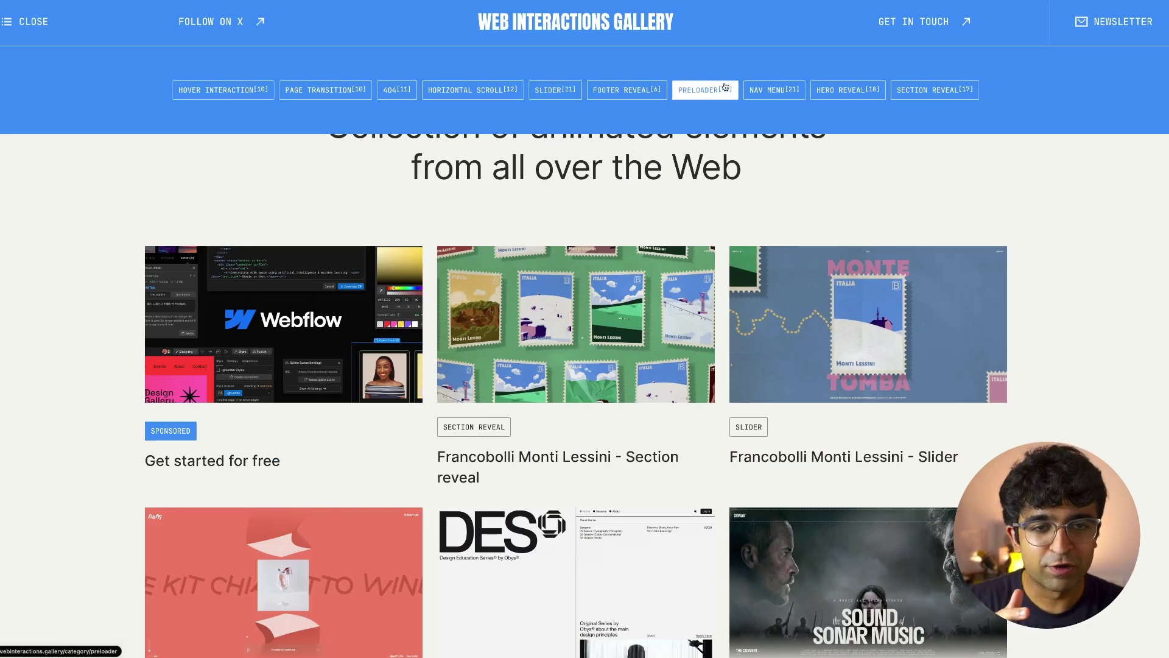
left_click(544, 94)
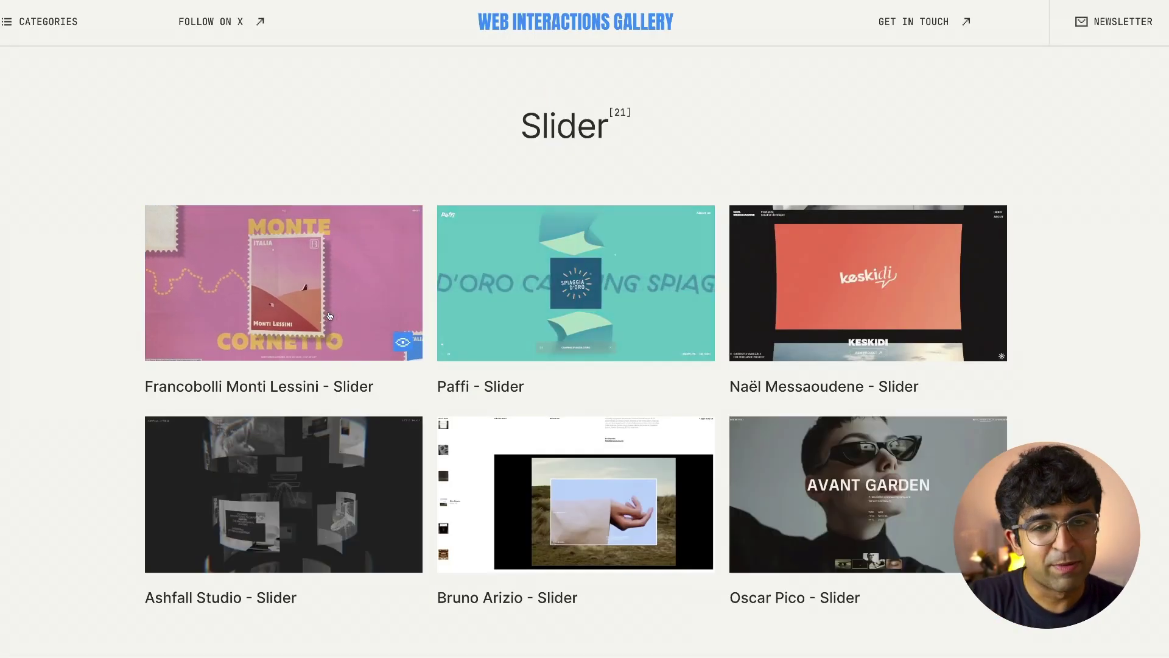
scroll(330, 316, "down", 10)
scroll(346, 392, "down", 4)
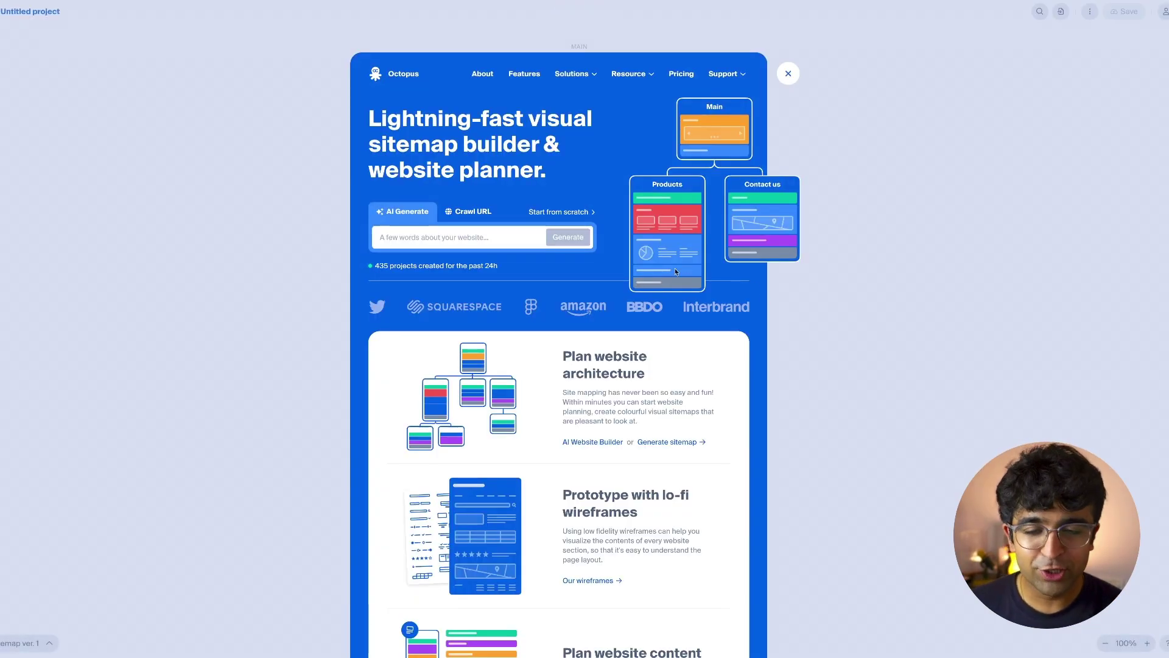
- Generate an AI sitemap in Octopus from the prompt 'Store for dog treats'
left_click(429, 236)
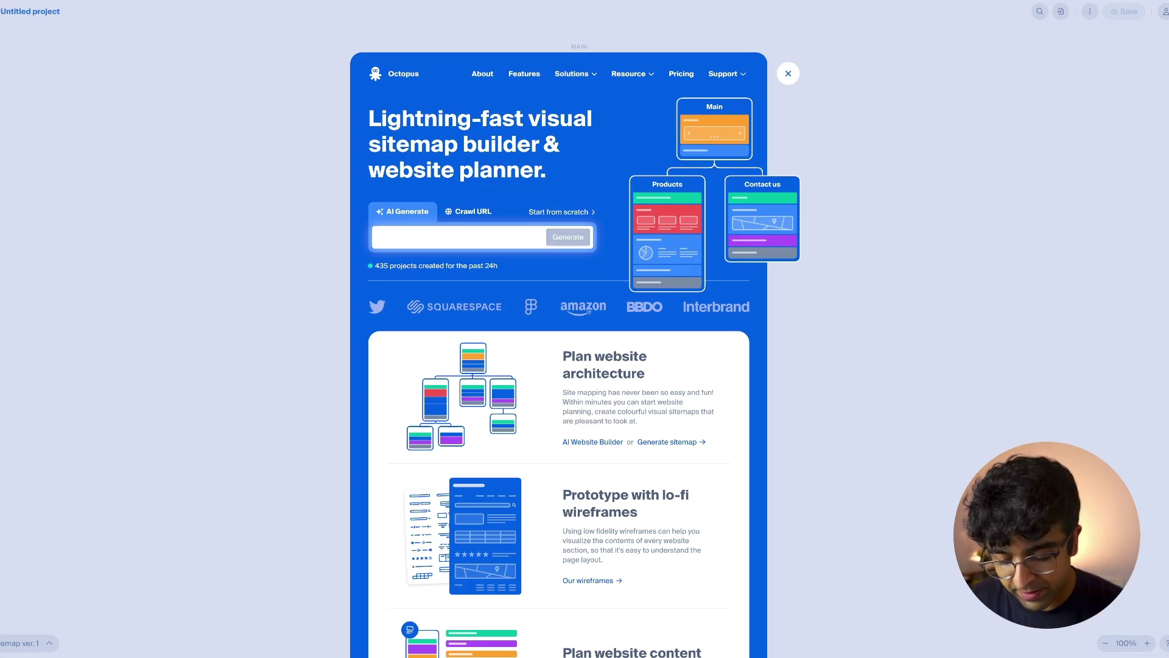
type("Store for do")
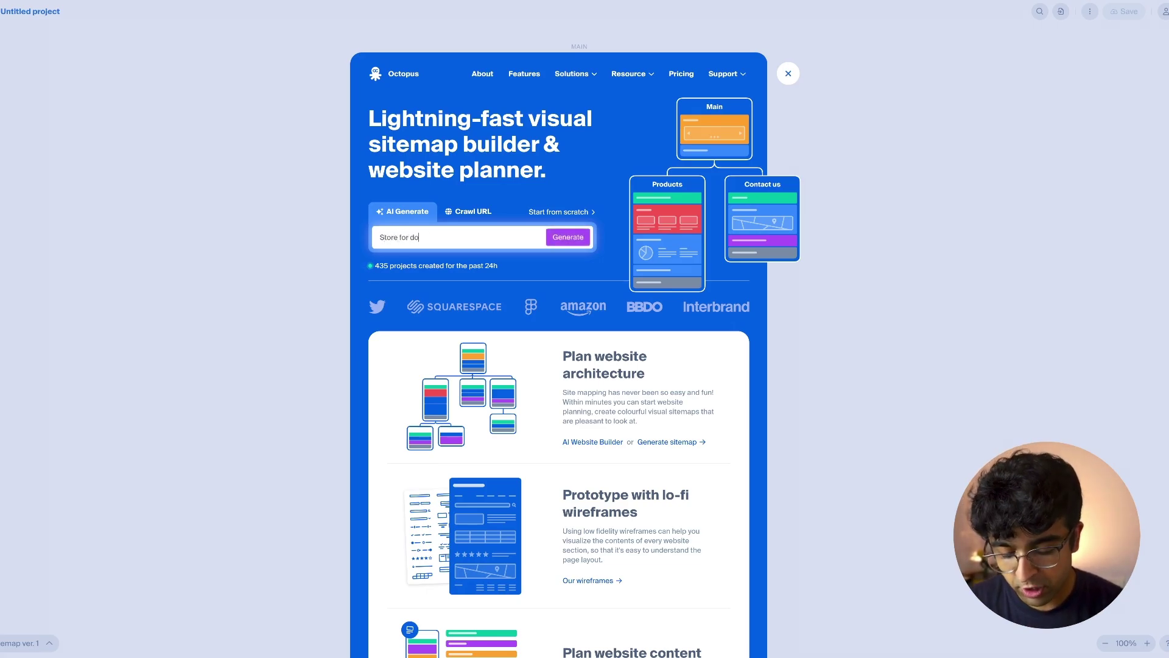
type("g treats")
key("Return")
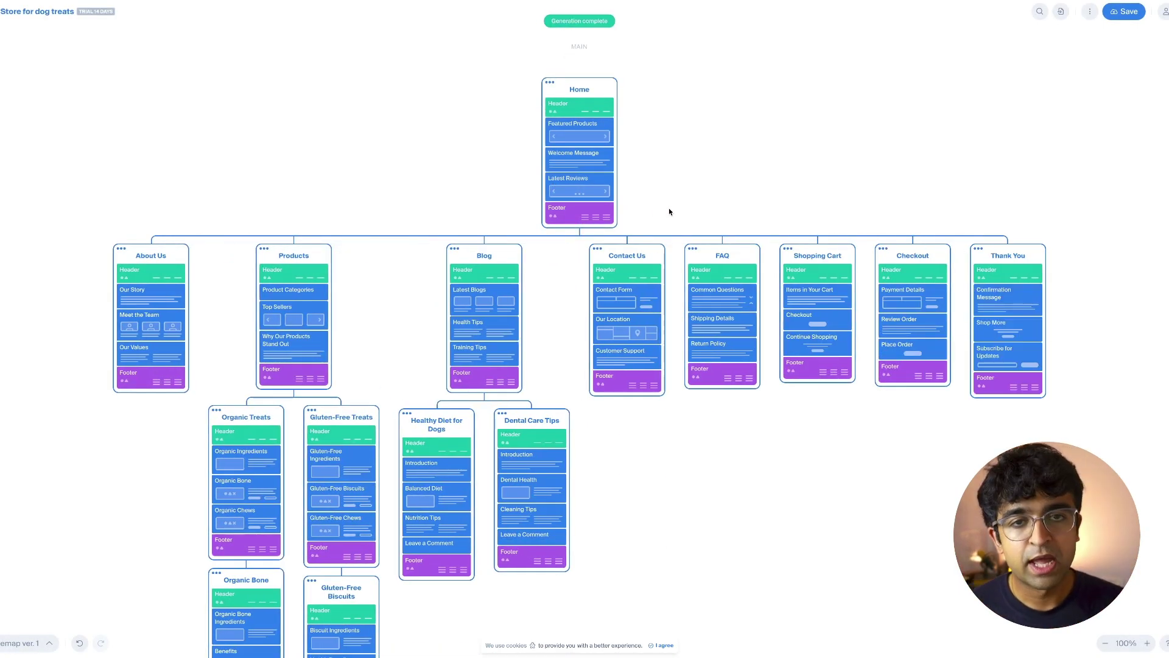
- Colour the Training Tips section of the Blog card green
left_click(479, 362)
scroll(473, 361, "up", 5)
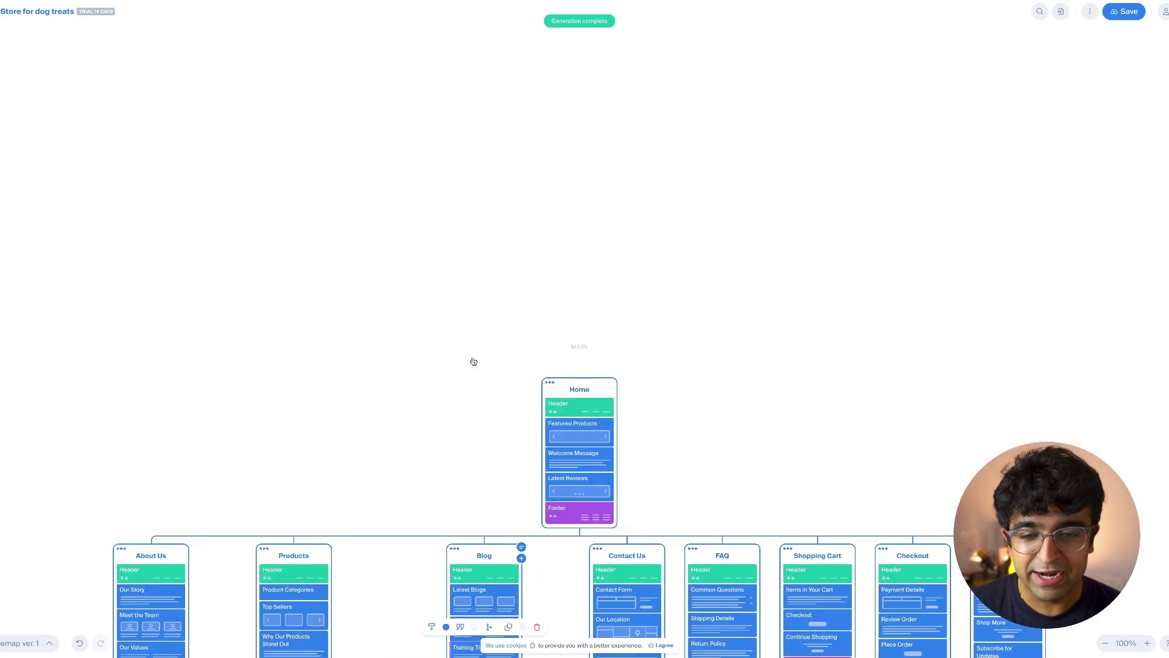
scroll(474, 362, "down", 3)
scroll(488, 451, "up", 2)
scroll(489, 449, "down", 4)
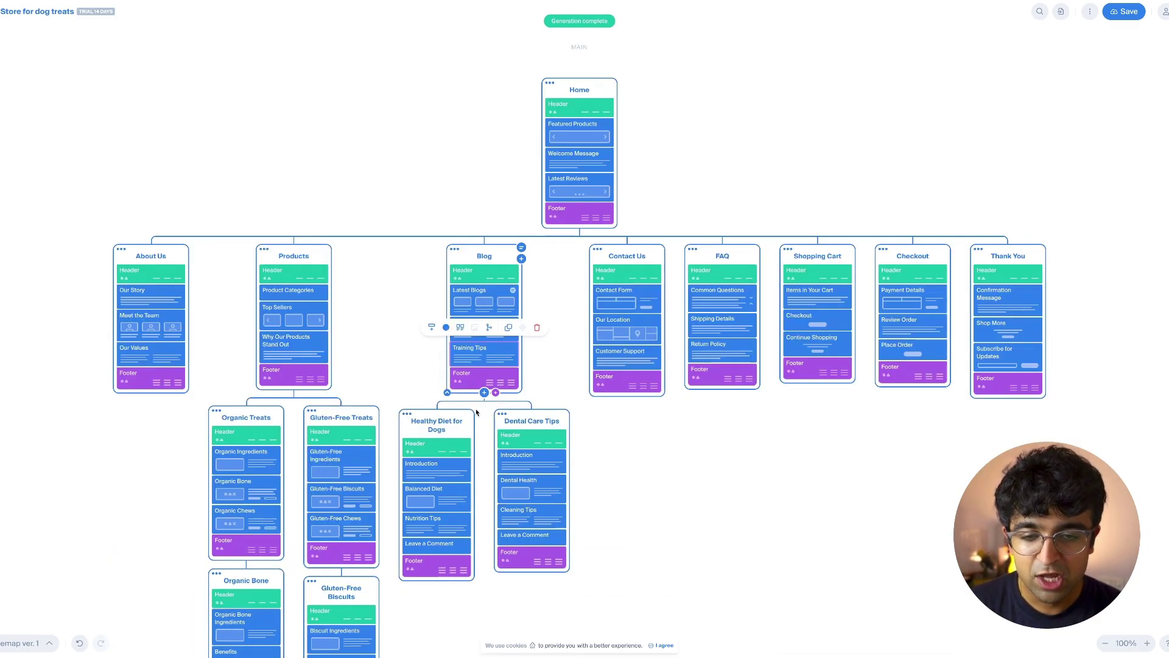
scroll(481, 322, "up", 2)
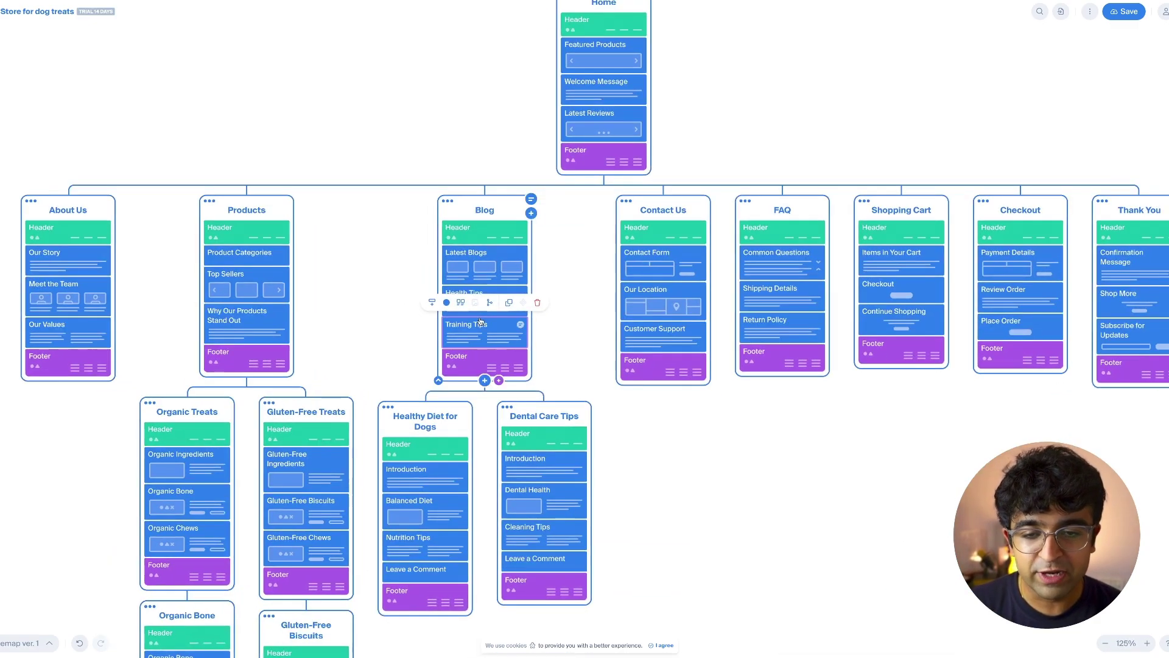
left_click(447, 302)
left_click(448, 327)
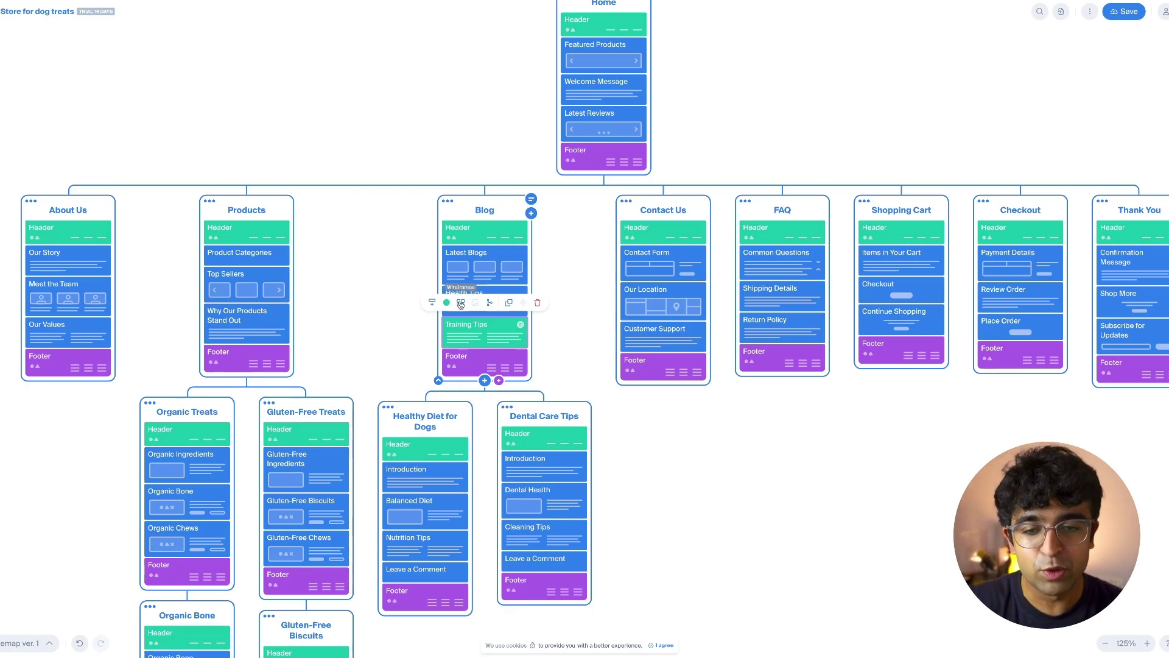
- Add an image wireframe block to Training Tips, then select Contact Us's Our Location section
left_click(461, 302)
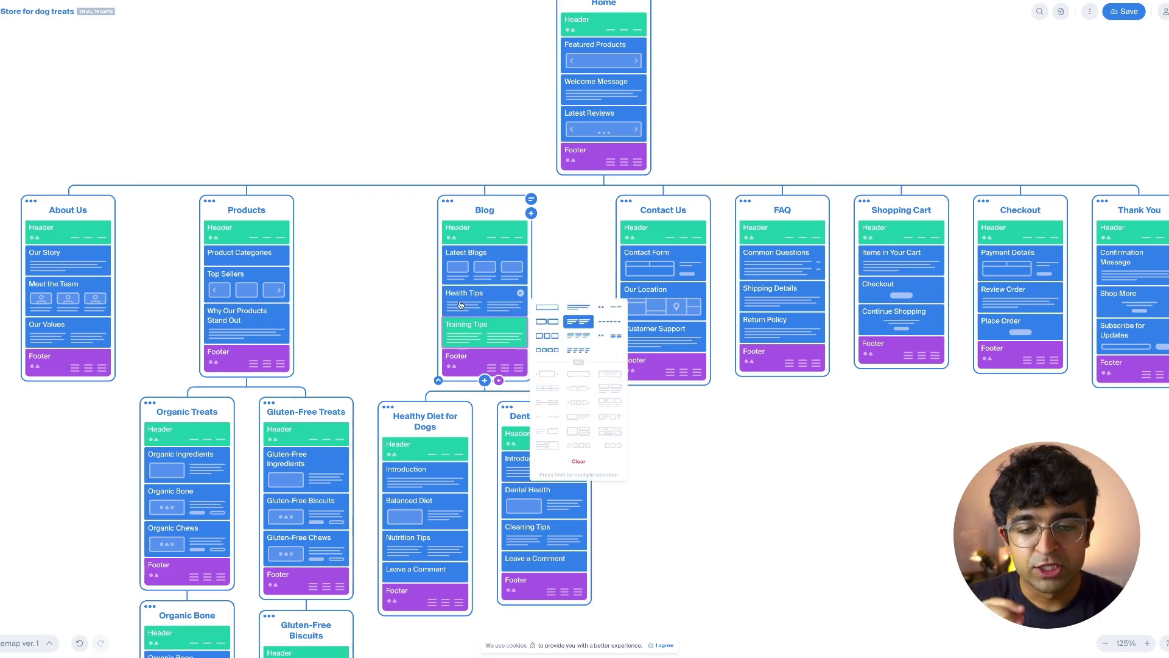
left_click(556, 310)
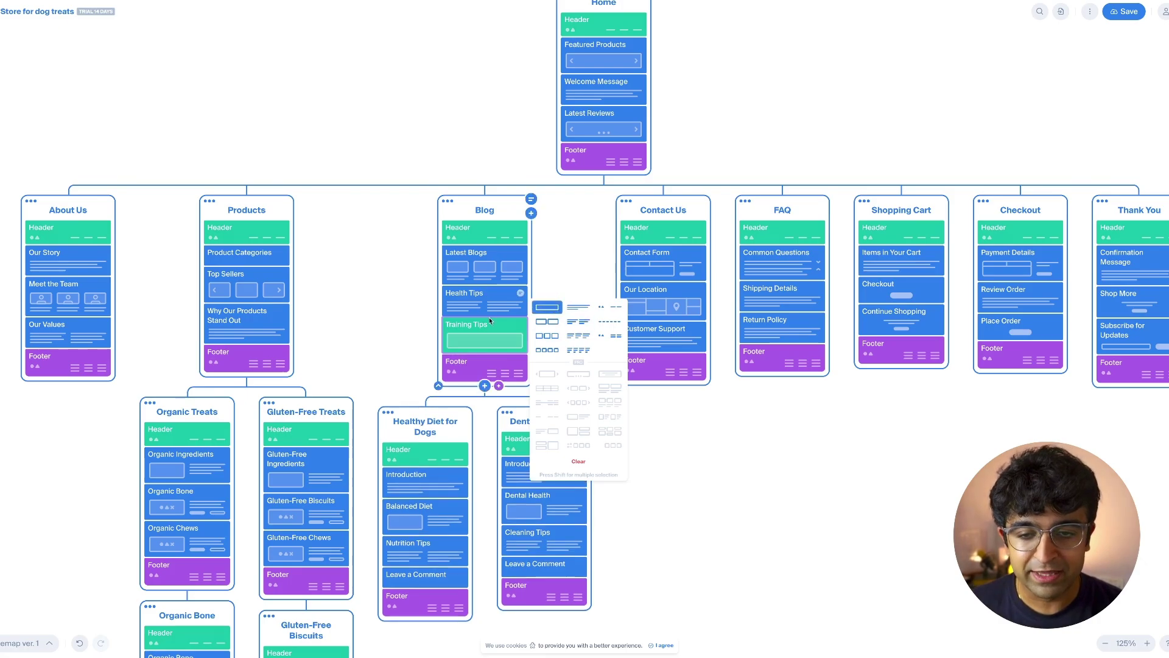
scroll(481, 332, "up", 1)
scroll(482, 332, "up", 3)
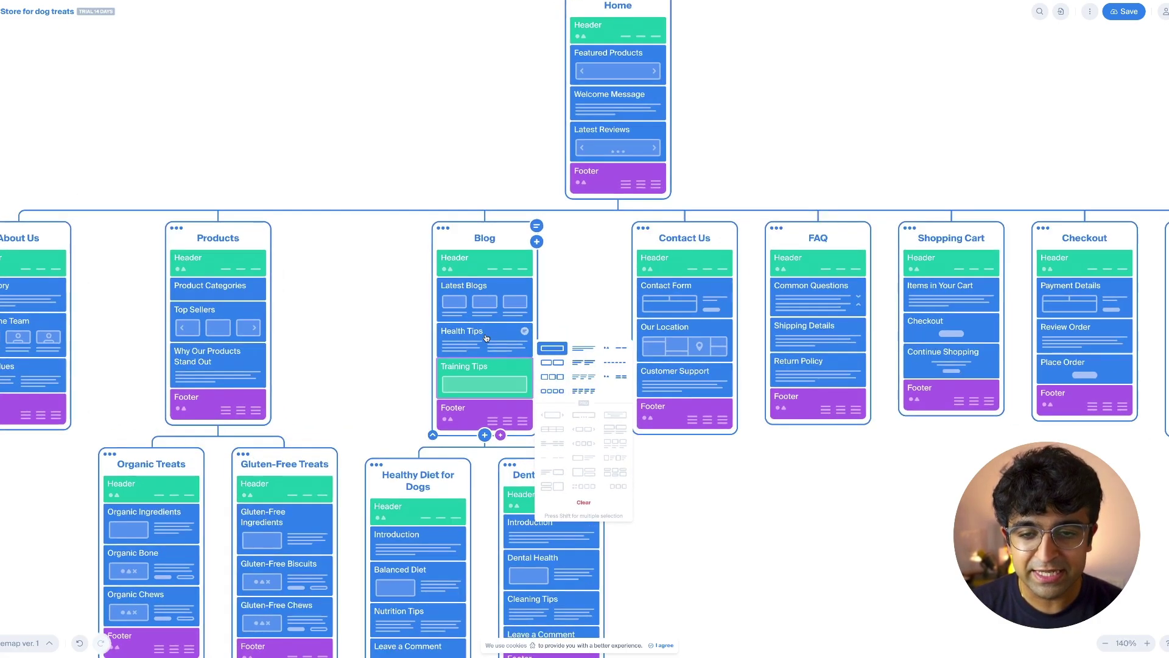
scroll(489, 380, "down", 2)
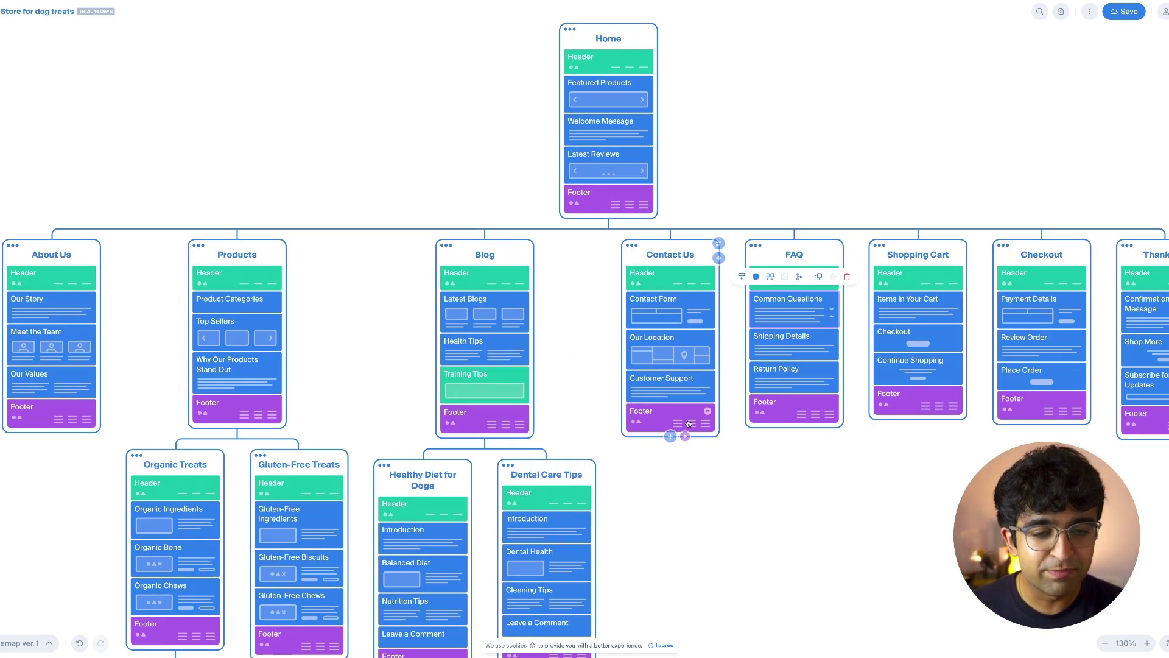
left_click(675, 363)
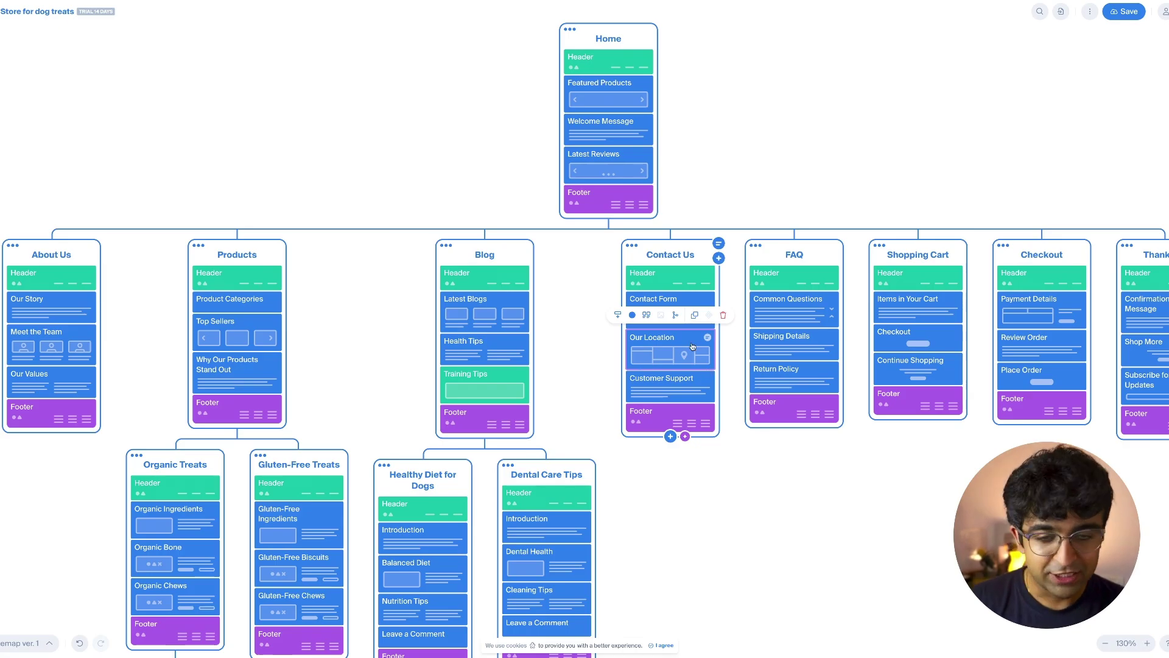
scroll(692, 347, "up", 6)
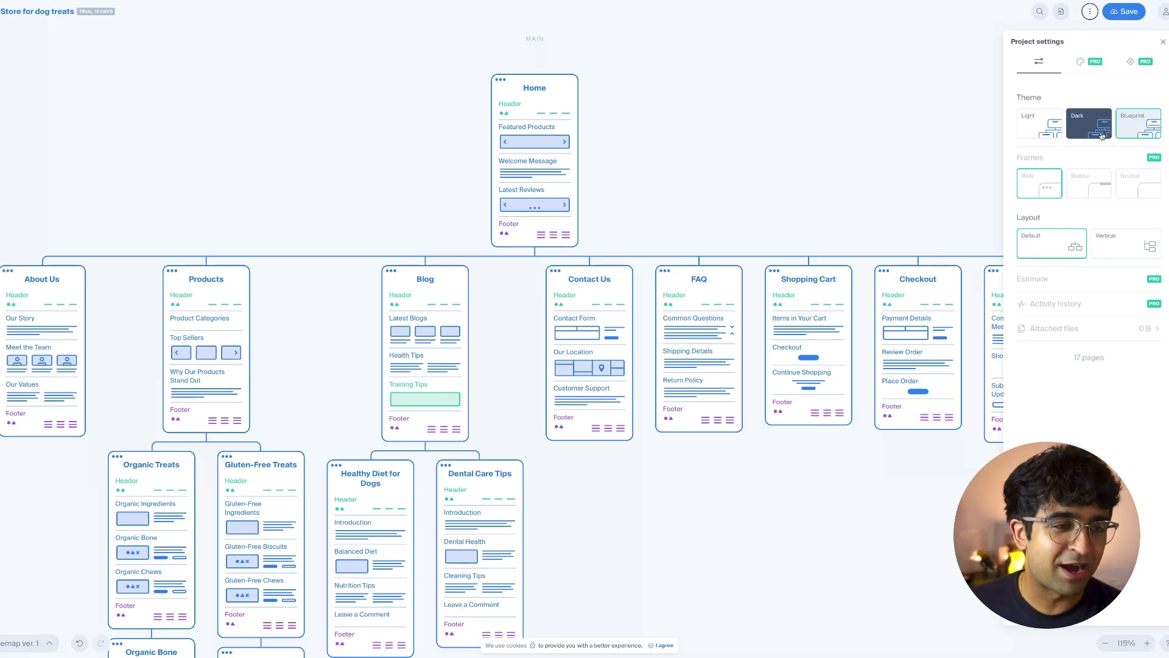
- Apply the Dark theme, re-fit the sitemap with Default layout, and close project settings
left_click(1102, 135)
left_click(1039, 124)
left_click(1089, 125)
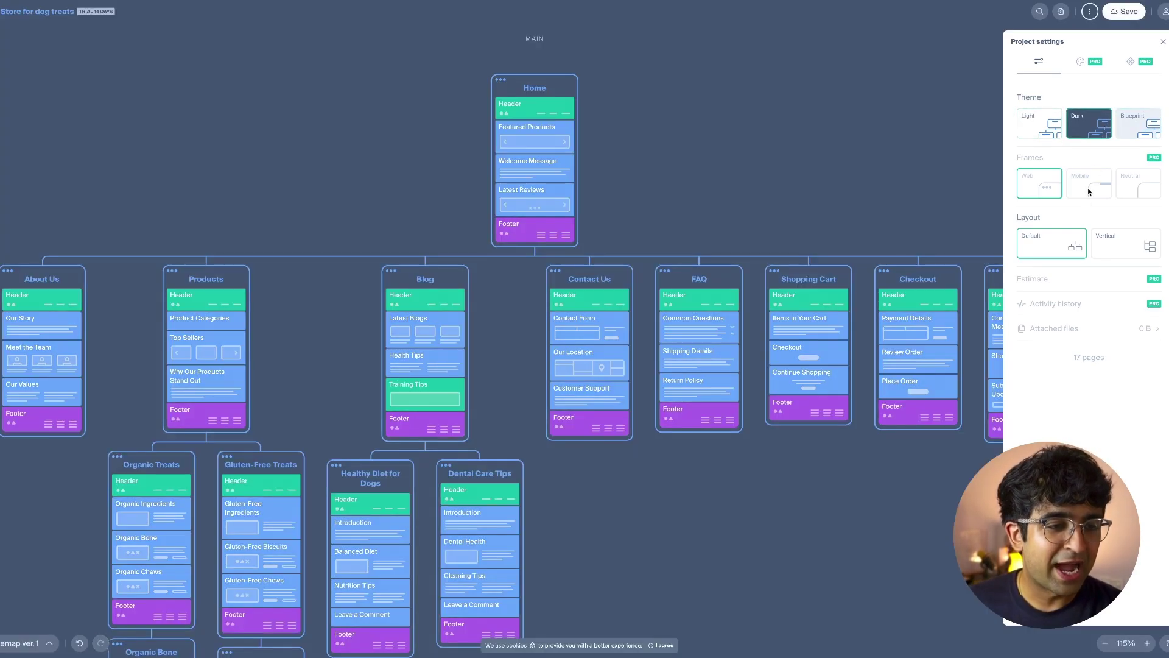
left_click(1051, 243)
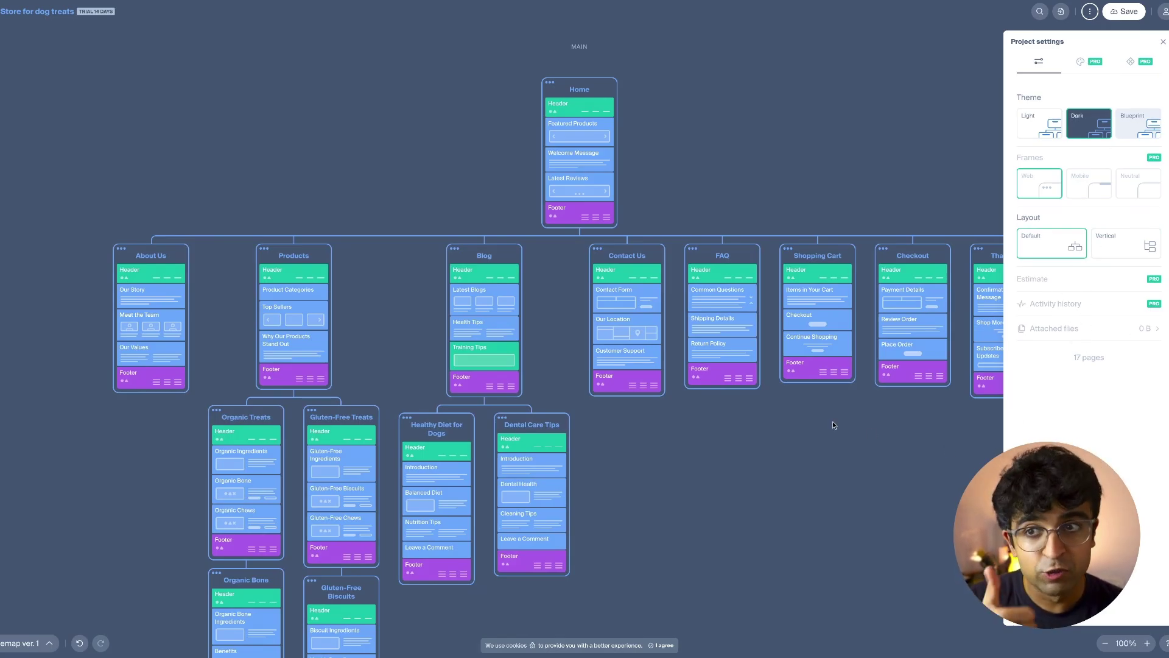
left_click(1164, 40)
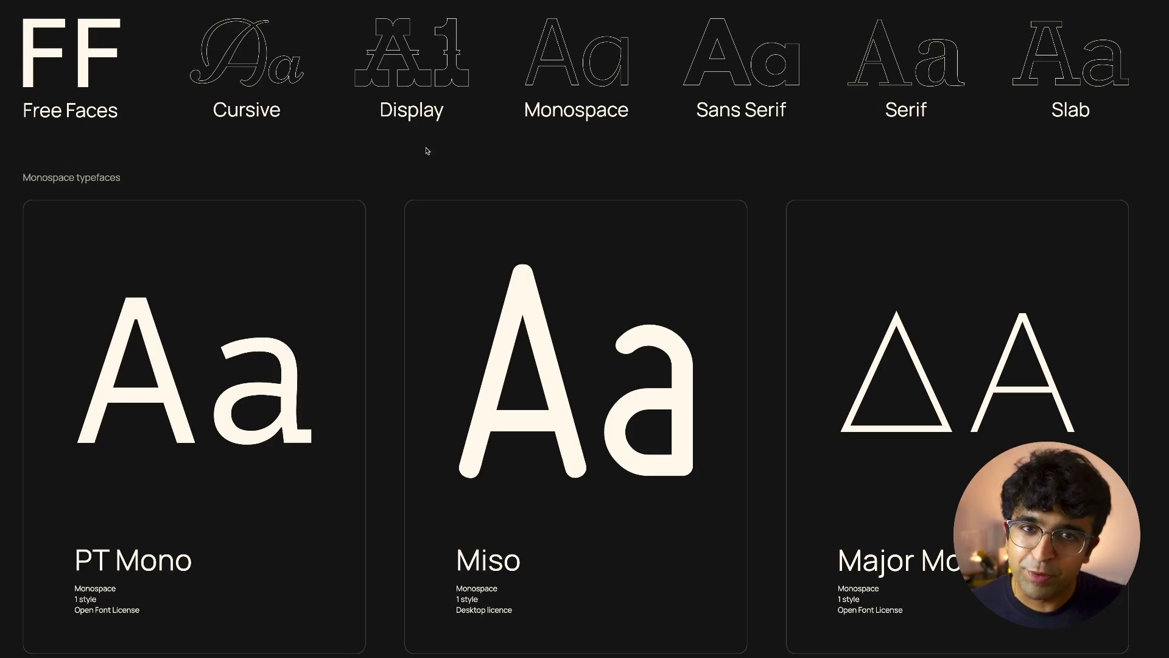
- Filter Free Faces to Serif and scroll from Soria down to Linden Hill and back
left_click(907, 94)
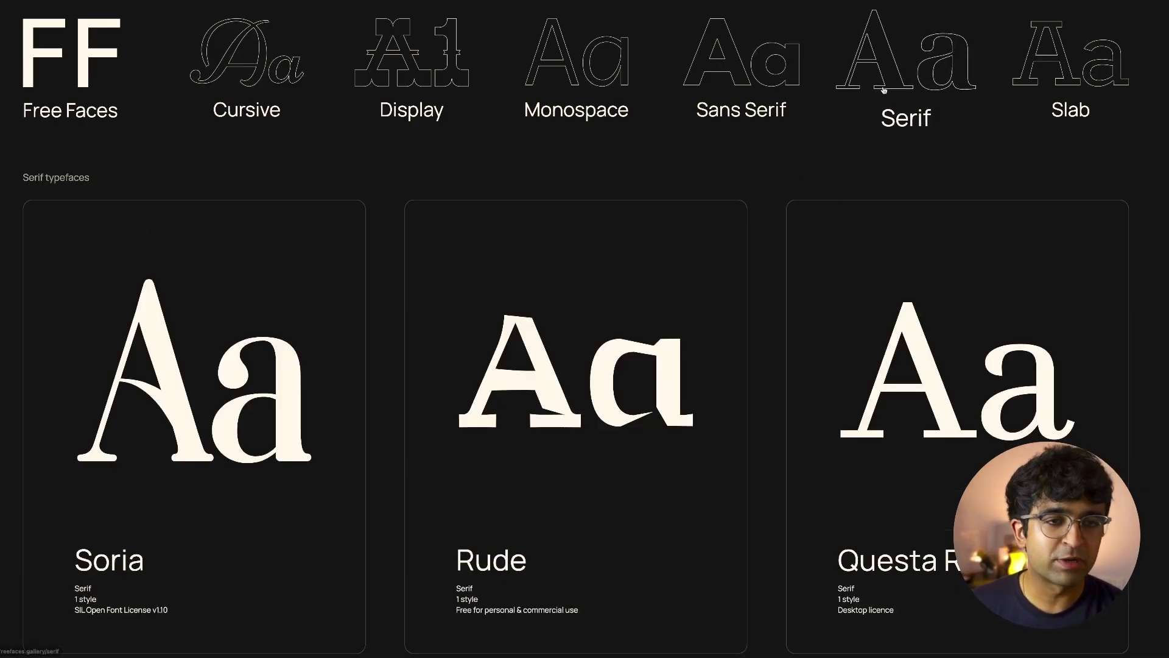
scroll(609, 304, "down", 4)
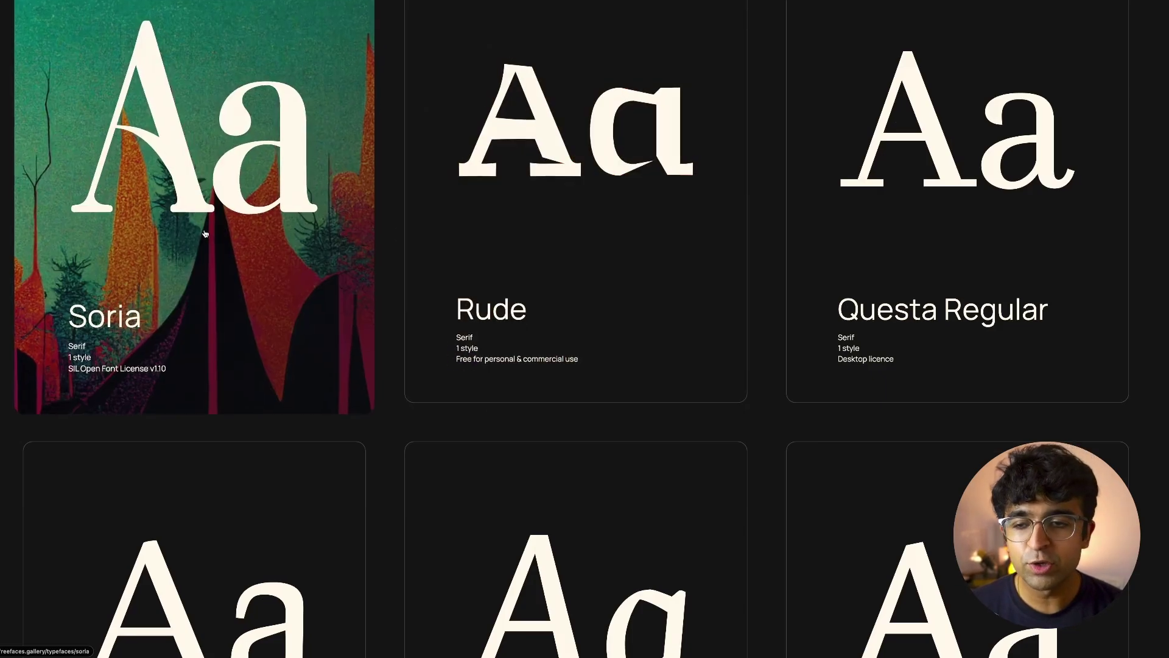
scroll(755, 473, "down", 5)
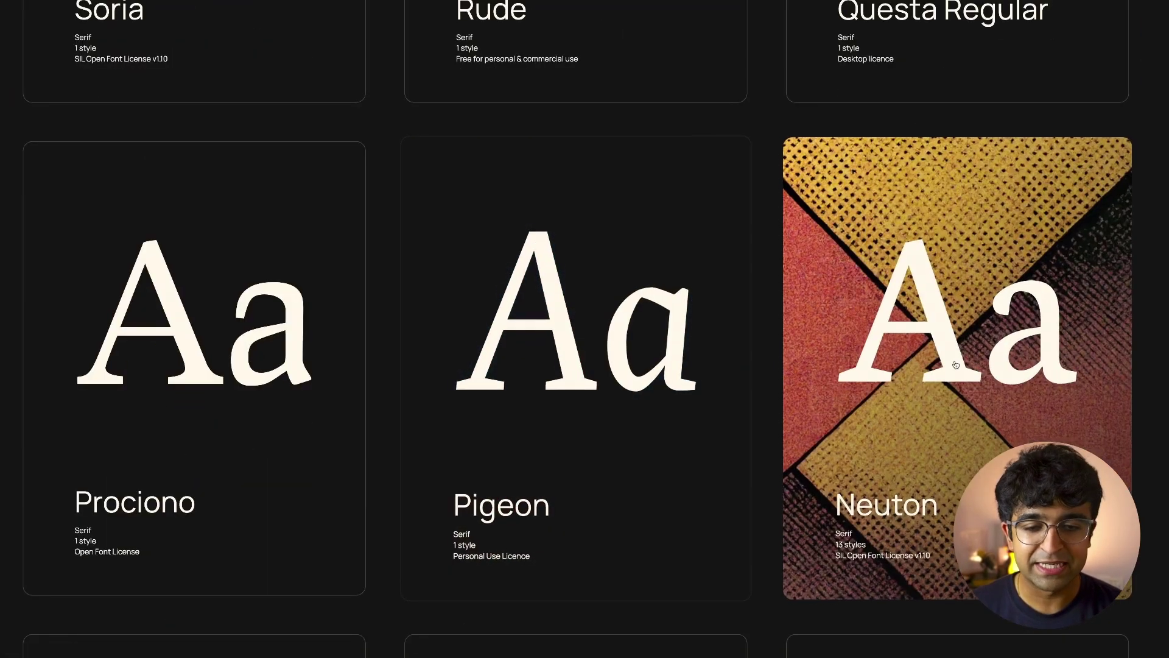
scroll(330, 384, "down", 4)
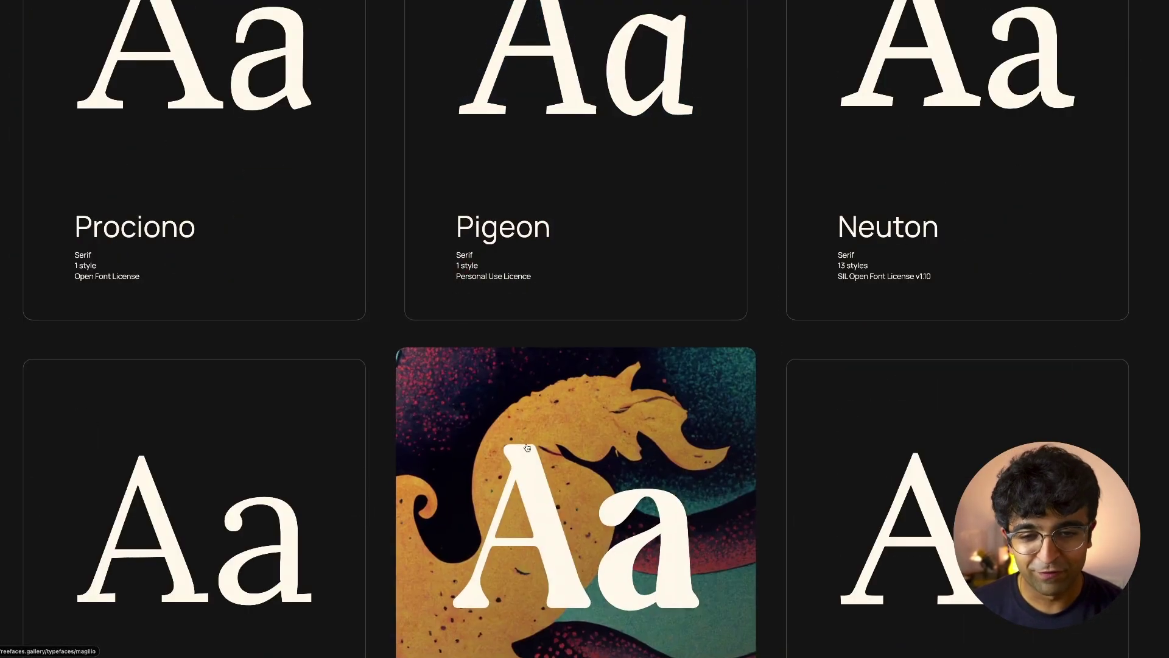
scroll(528, 447, "down", 4)
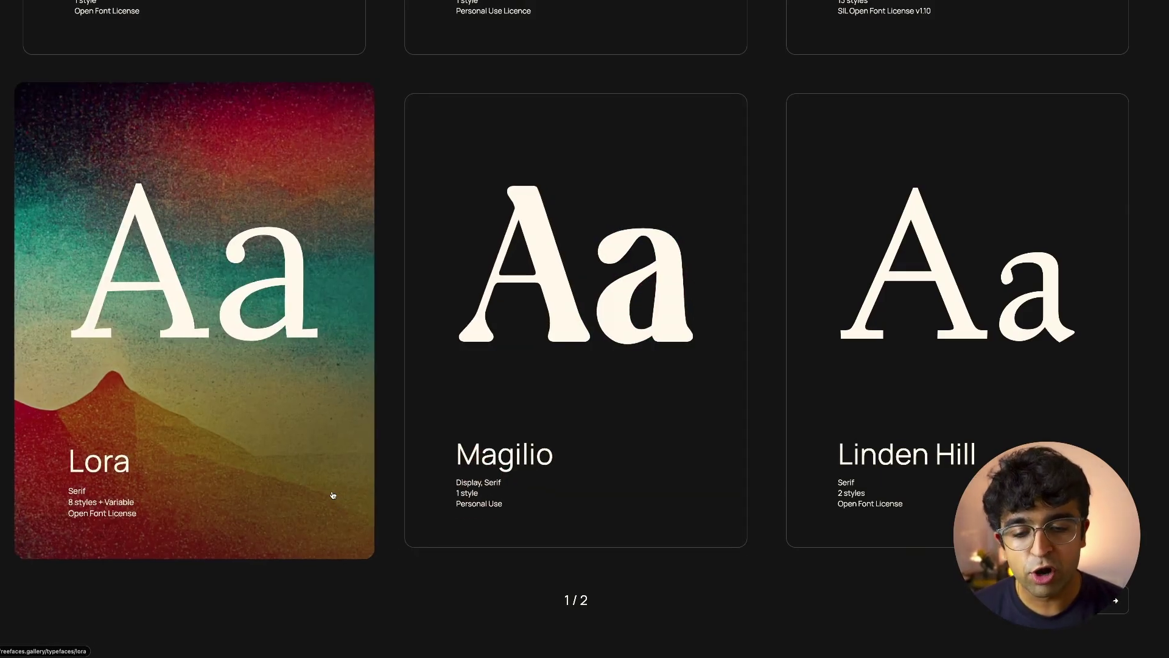
scroll(948, 467, "up", 5)
scroll(948, 466, "up", 10)
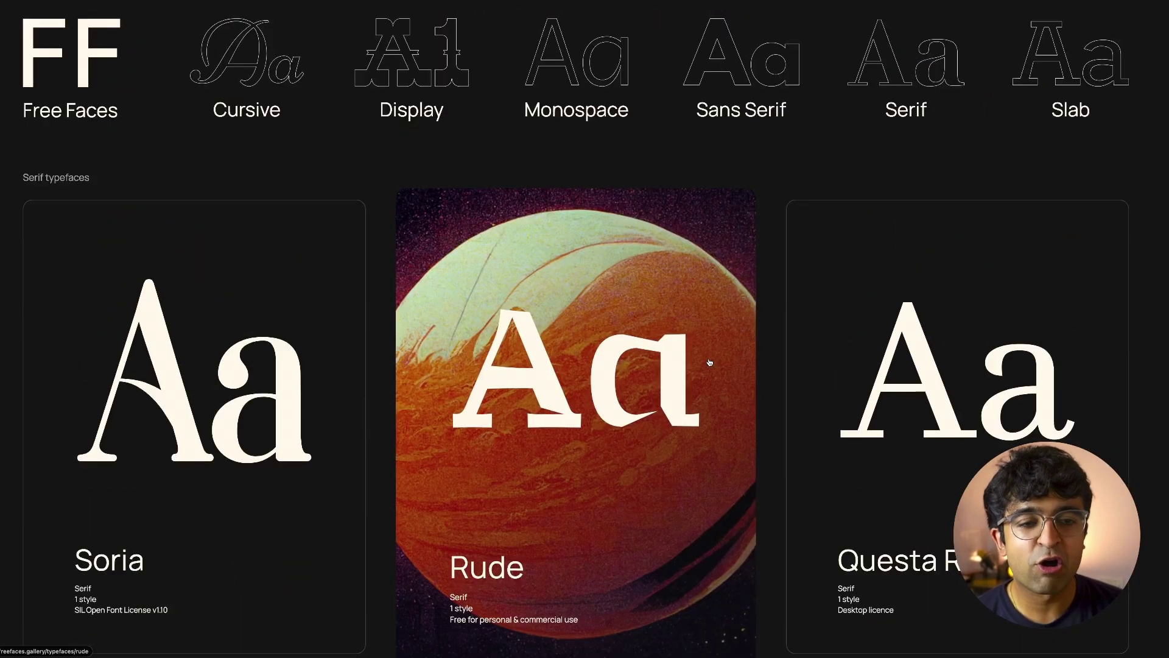
- Open the Shadow Hand cursive typeface and scroll through its styles, licence and info
left_click(268, 111)
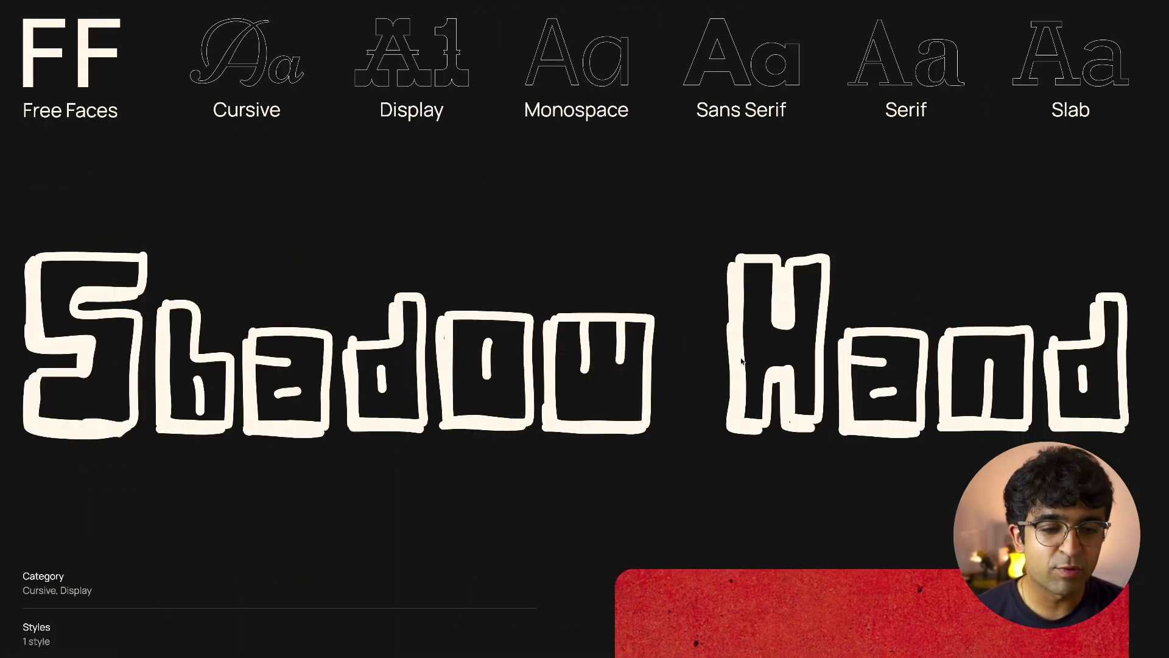
scroll(359, 359, "down", 14)
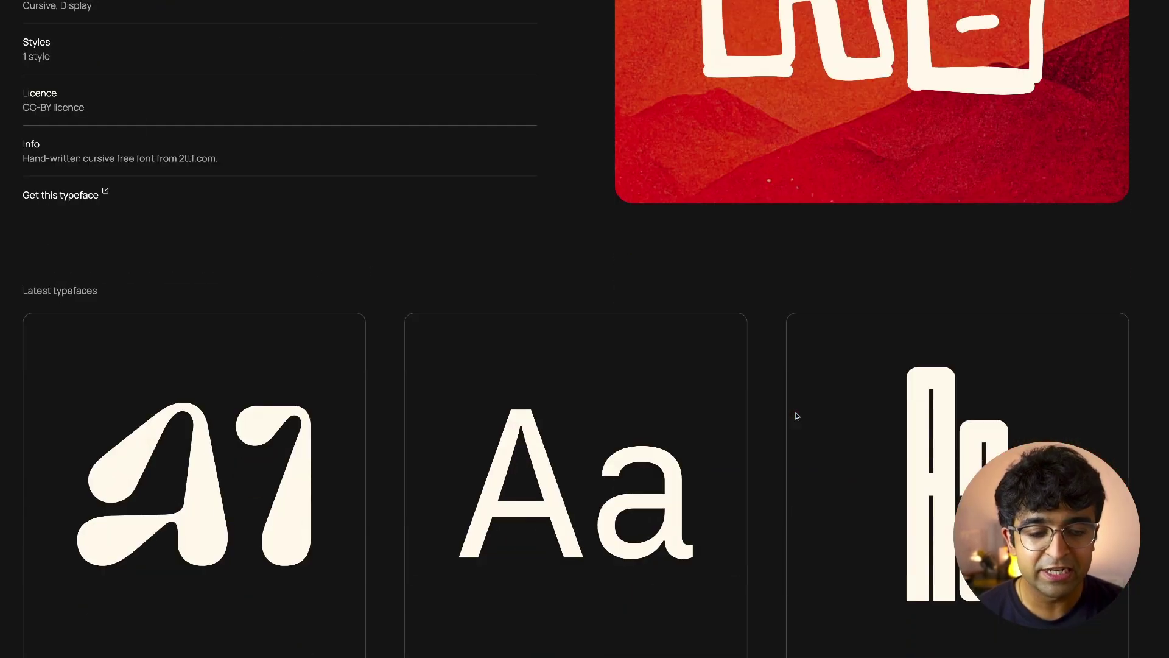
scroll(77, 243, "up", 5)
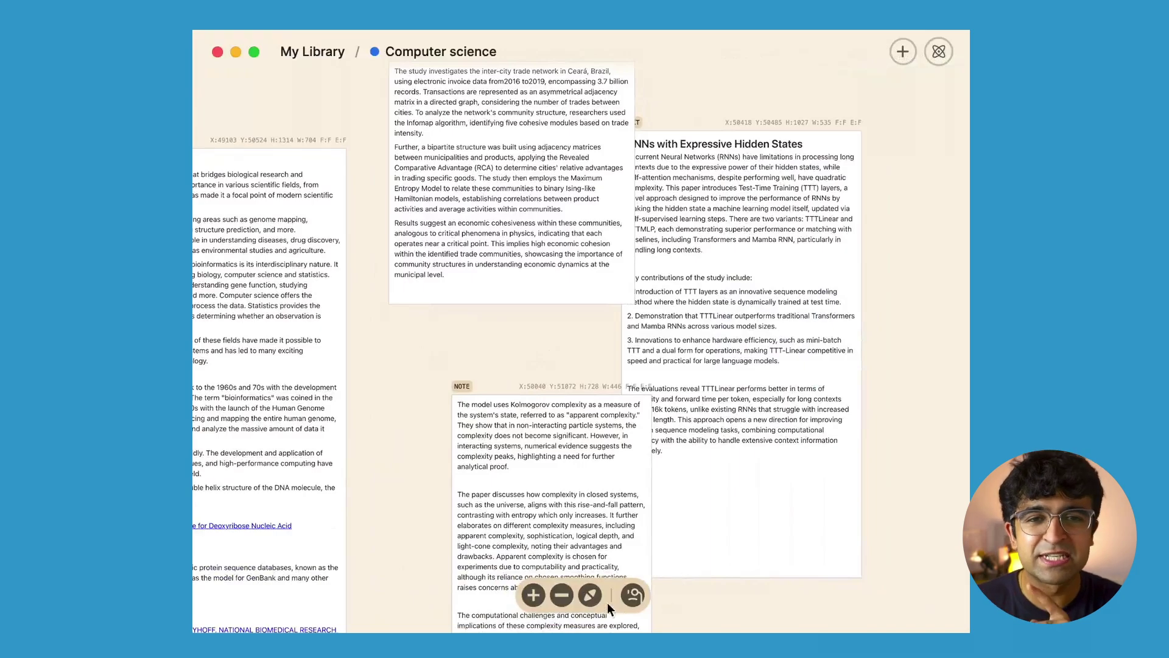
- Check the new-card options, then drag Universal Media Machine to the top of Your queue
scroll(811, 450, "up", 5)
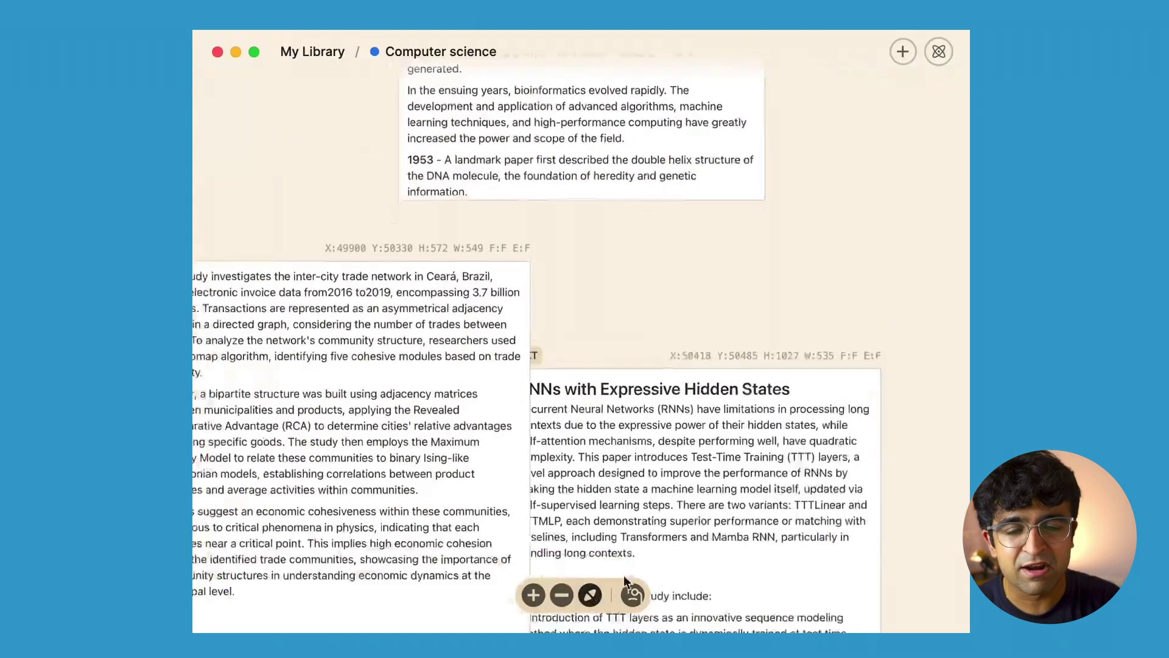
right_click(552, 291)
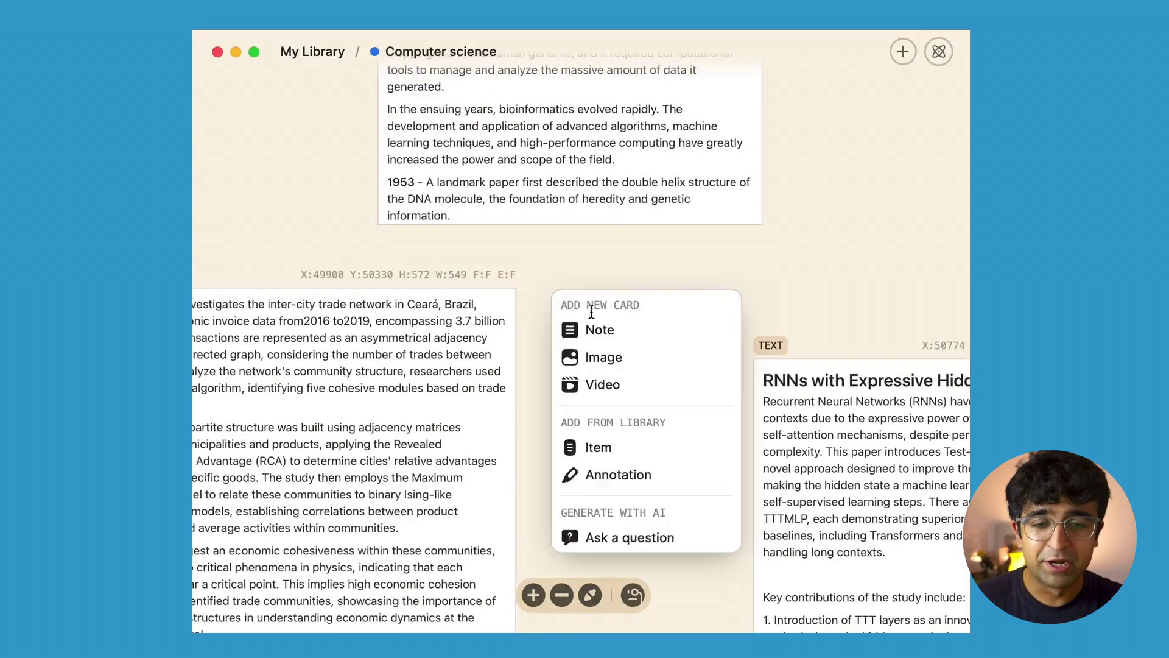
scroll(634, 384, "down", 2)
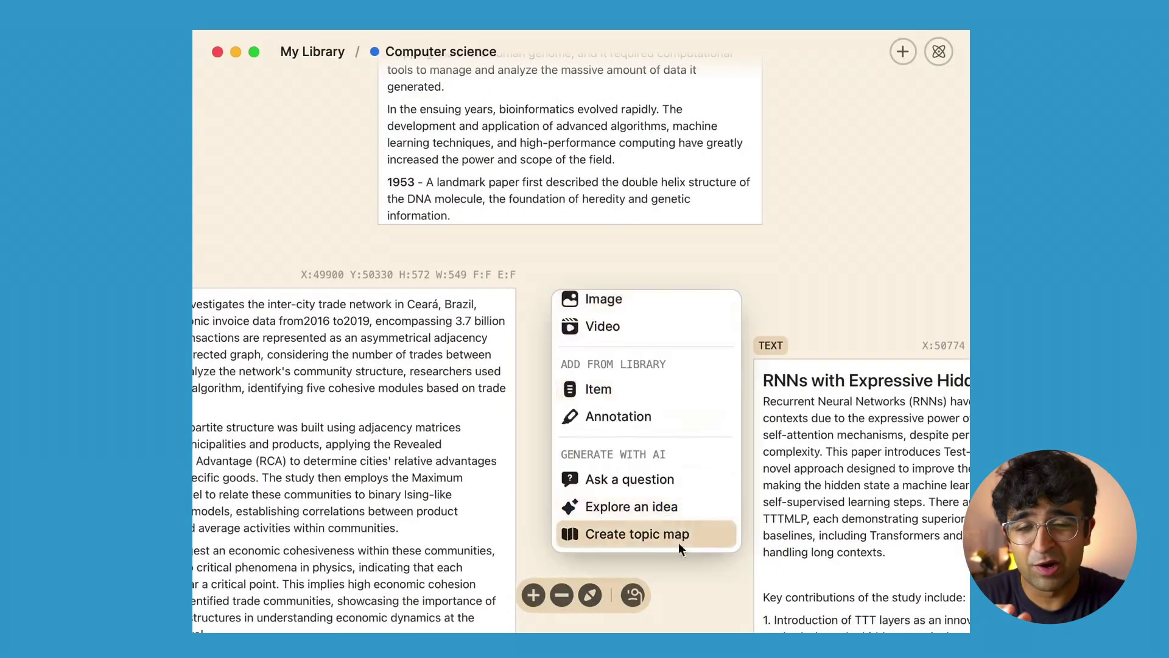
scroll(680, 414, "up", 2)
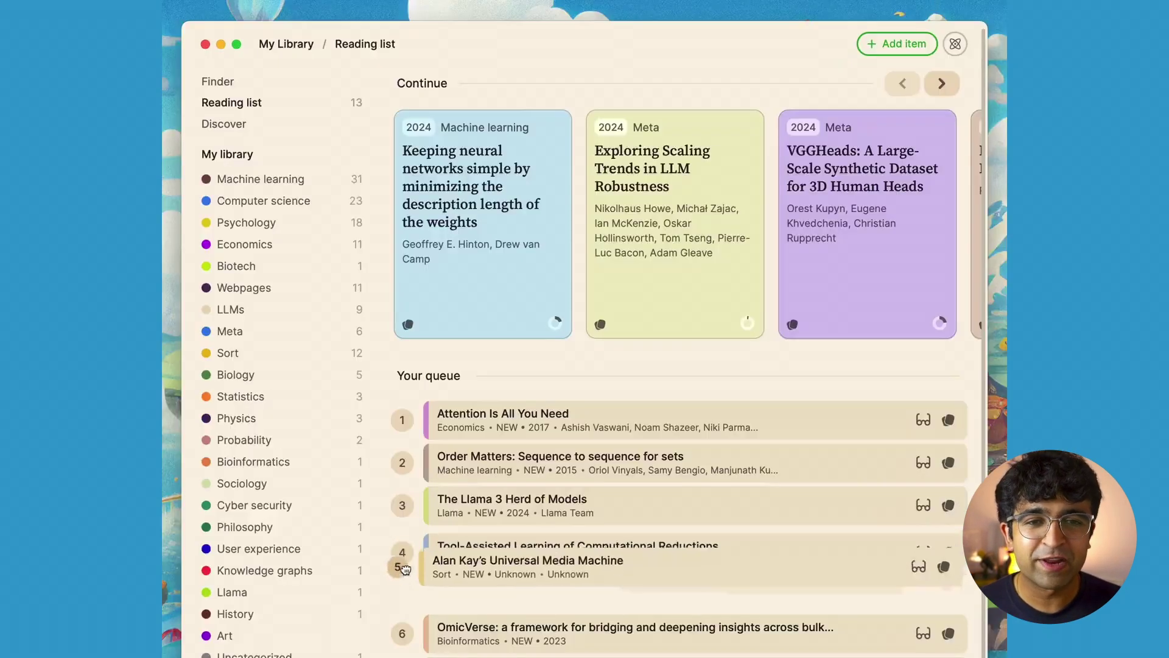
left_click_drag(396, 551, 413, 587)
- View the first Continue card's options, then move the Continue carousel forward and back one card
right_click(469, 230)
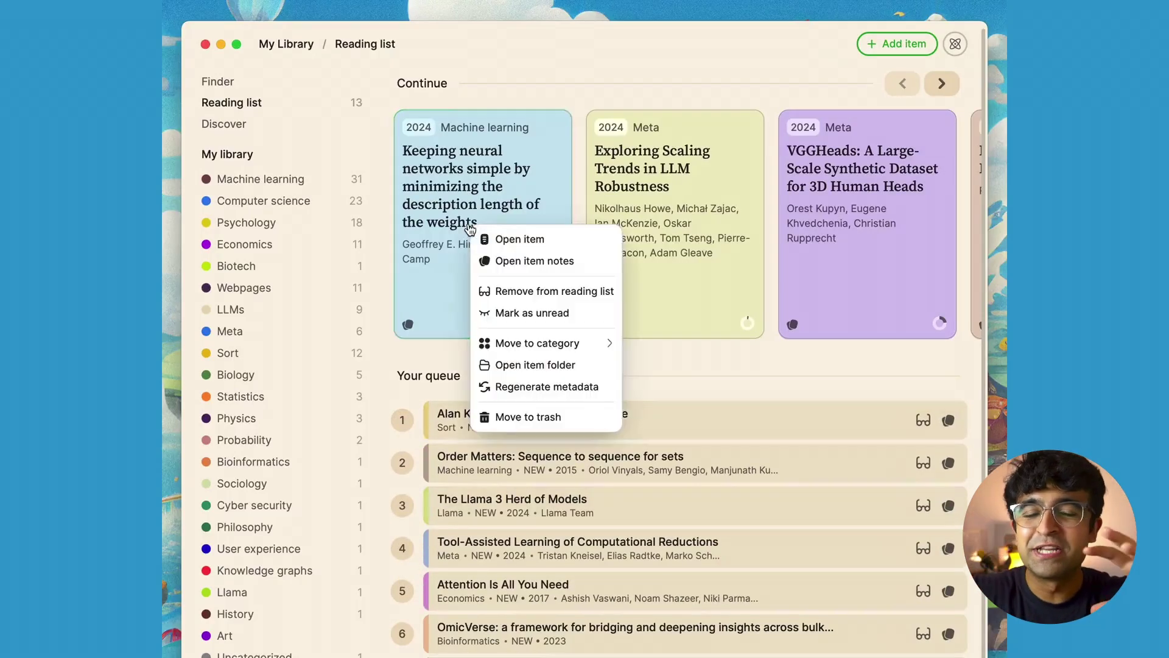
left_click(693, 369)
left_click(942, 84)
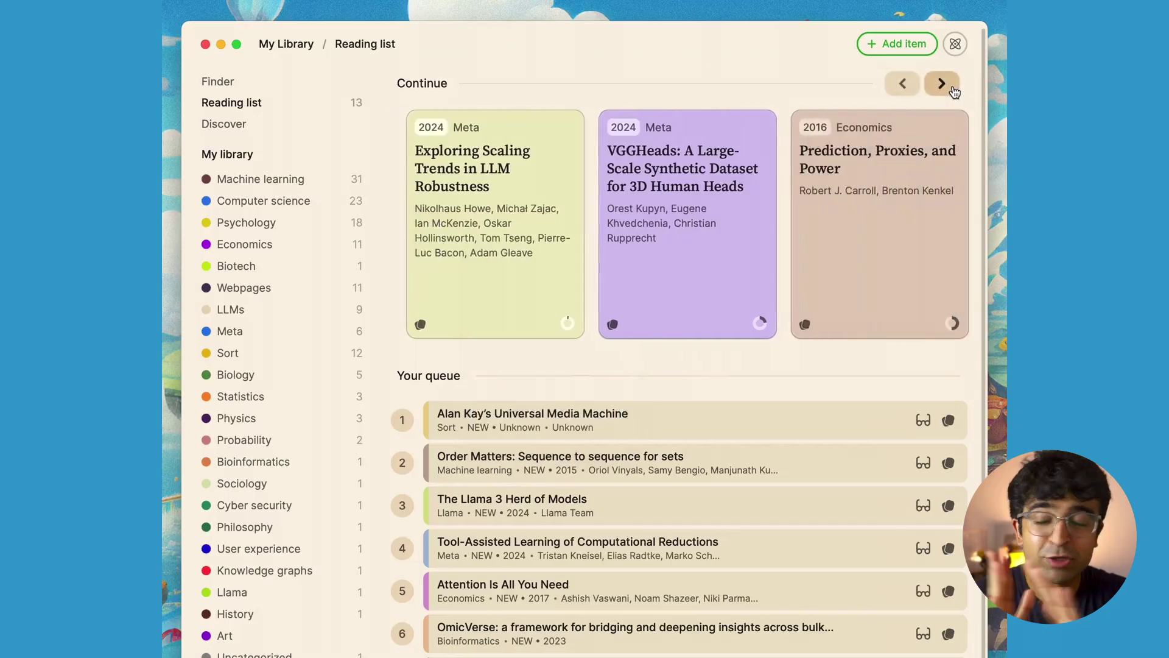
left_click(902, 84)
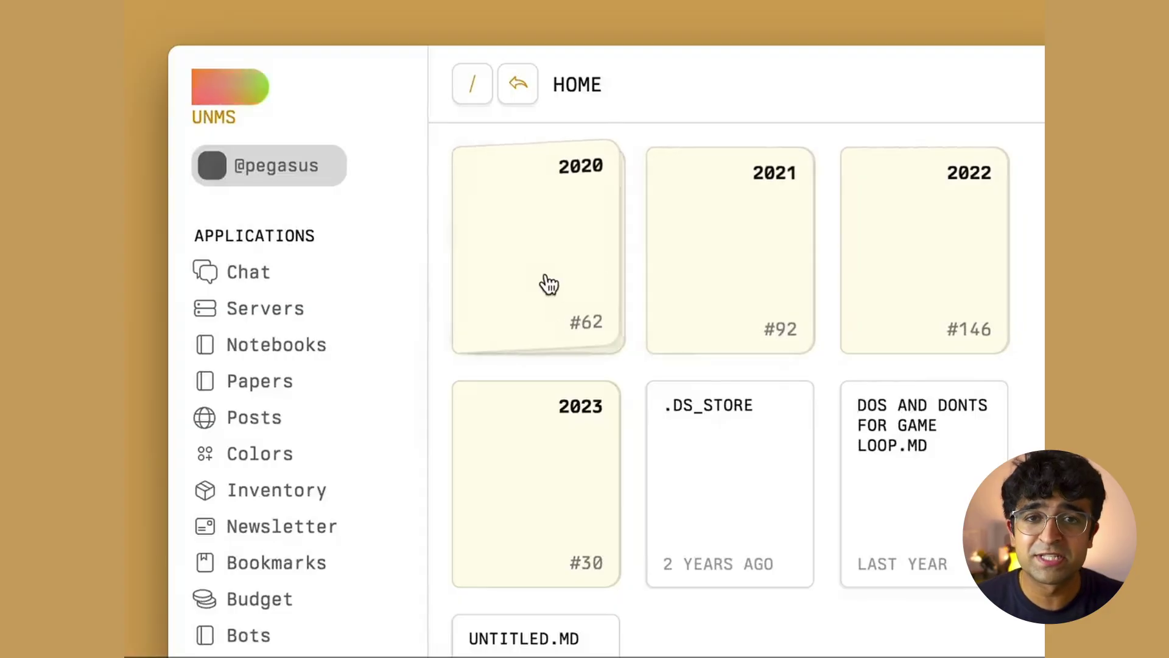